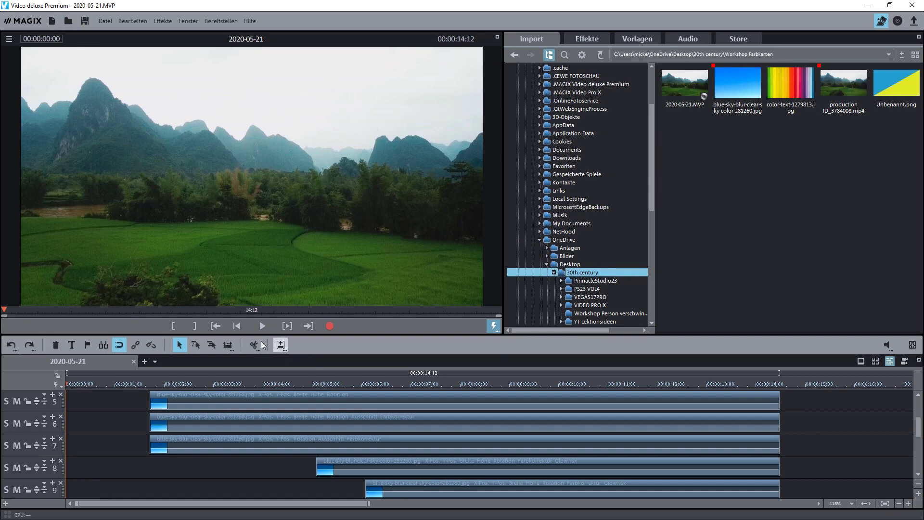
Preview the colored stripe animation and scrub the timeline from the first stripe clips' start at 00:00:01:17 to 00:00:05:23
{"action": "left_click", "coordinate": [261, 326]}
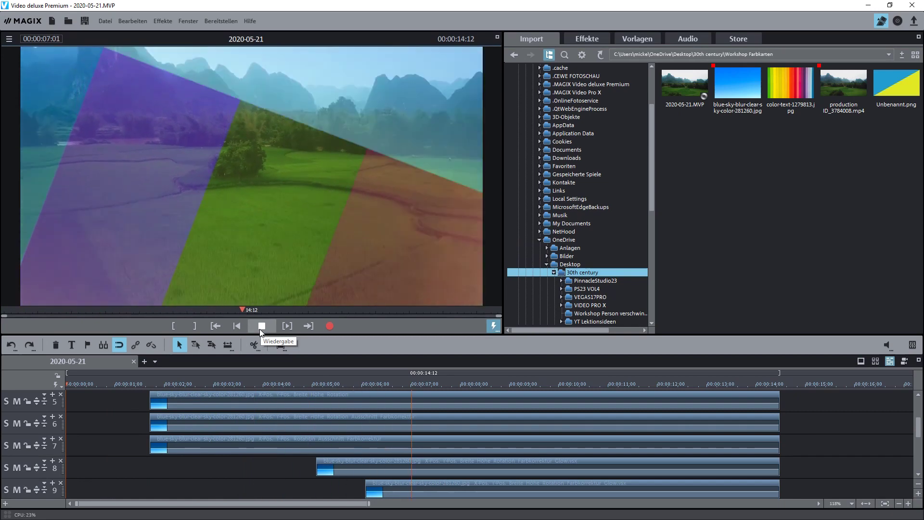
{"action": "left_click", "coordinate": [260, 328]}
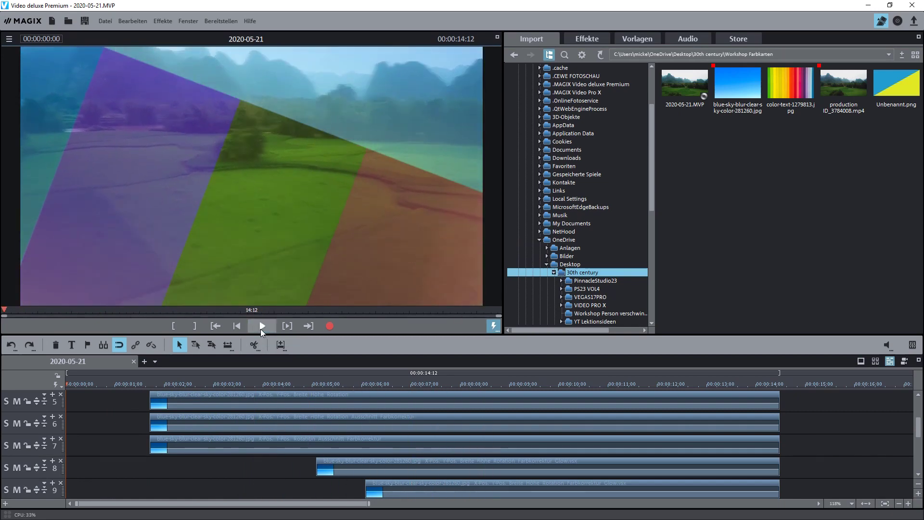
{"action": "left_click_drag", "start_coordinate": [169, 384], "coordinate": [143, 385]}
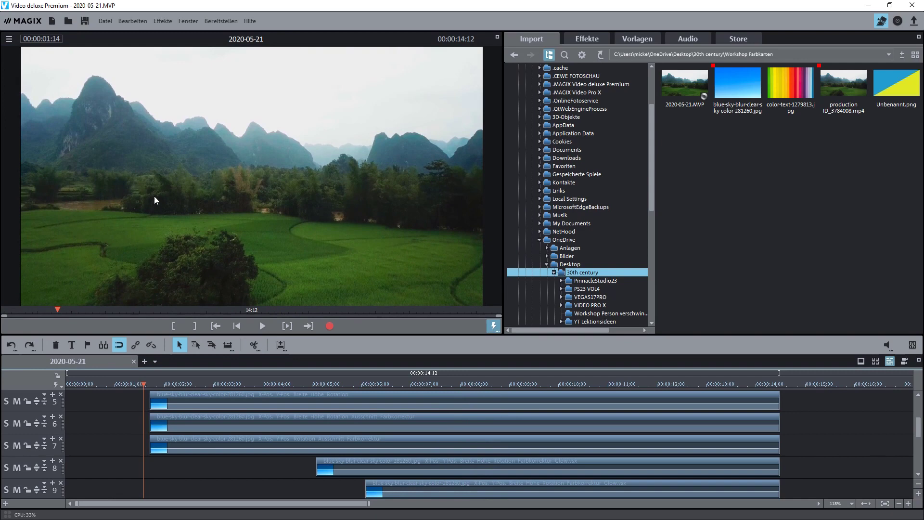
{"action": "key", "text": "Right"}
{"action": "key", "text": "Right"}
{"action": "key", "text": "Right"}
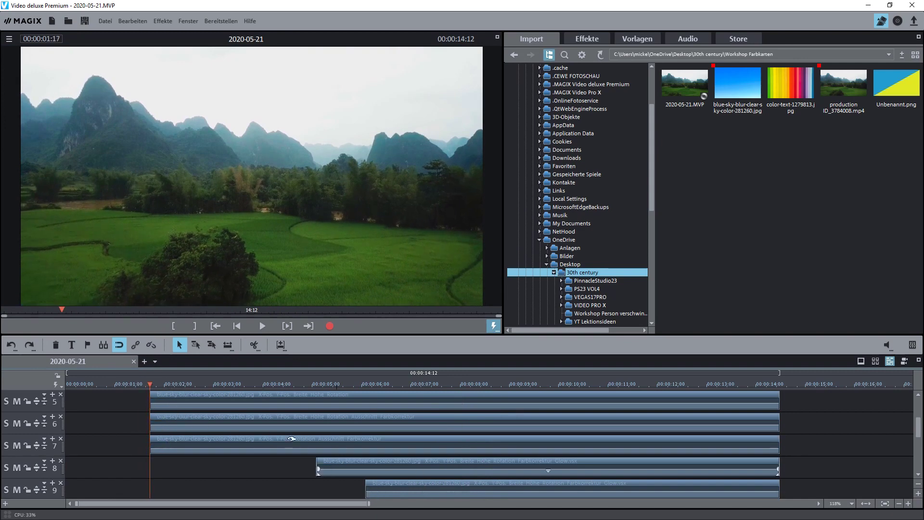
{"action": "left_click_drag", "start_coordinate": [151, 383], "coordinate": [252, 383]}
{"action": "mouse_move", "coordinate": [741, 81]}
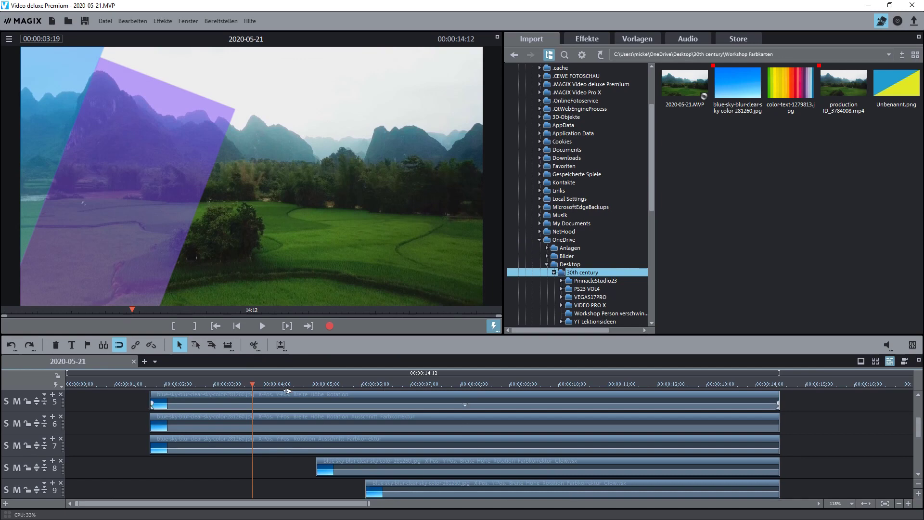
{"action": "left_click", "coordinate": [302, 383]}
{"action": "left_click_drag", "start_coordinate": [302, 383], "coordinate": [357, 385]}
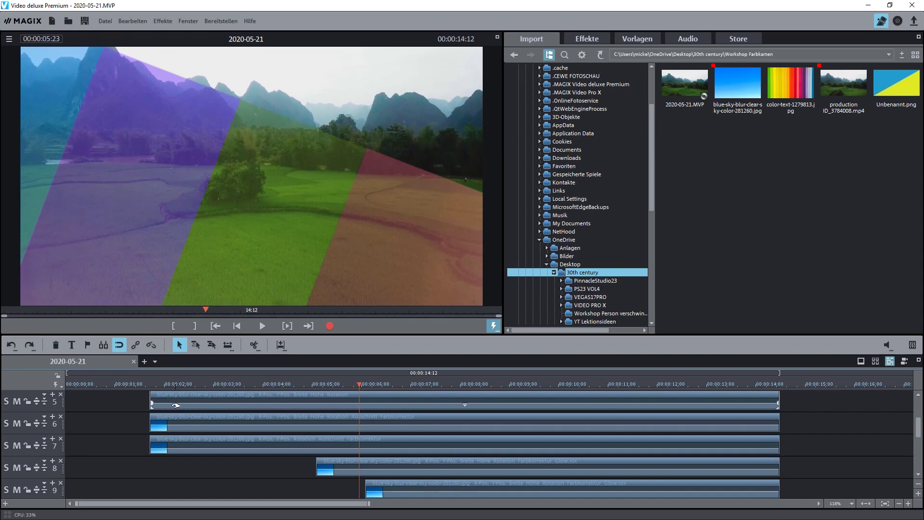
Select the blue sky clip on track 5 with the playhead at 00:00:01:17 and show its Position/Größe effect settings
{"action": "left_click", "coordinate": [176, 404]}
{"action": "left_click", "coordinate": [155, 384]}
{"action": "left_click", "coordinate": [151, 384]}
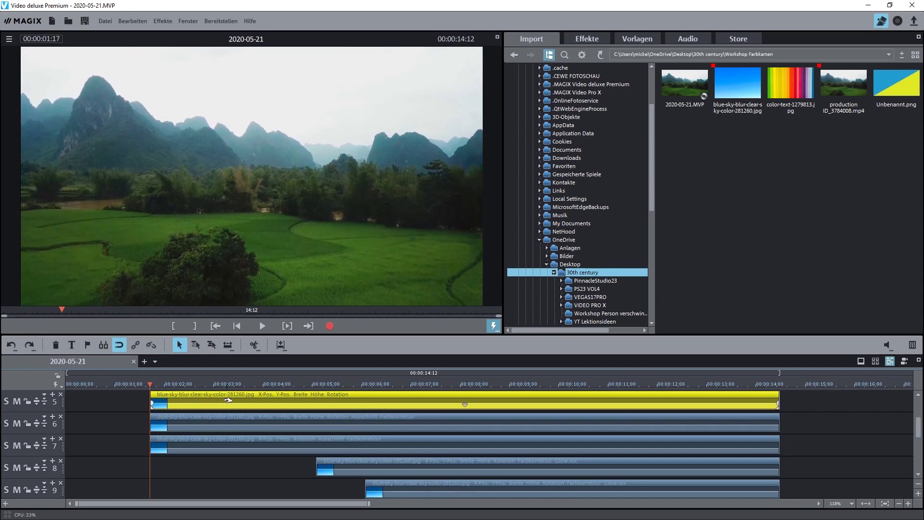
{"action": "mouse_move", "coordinate": [153, 422]}
{"action": "left_mouse_down"}
{"action": "mouse_move", "coordinate": [171, 420]}
{"action": "mouse_move", "coordinate": [151, 420]}
{"action": "left_mouse_up"}
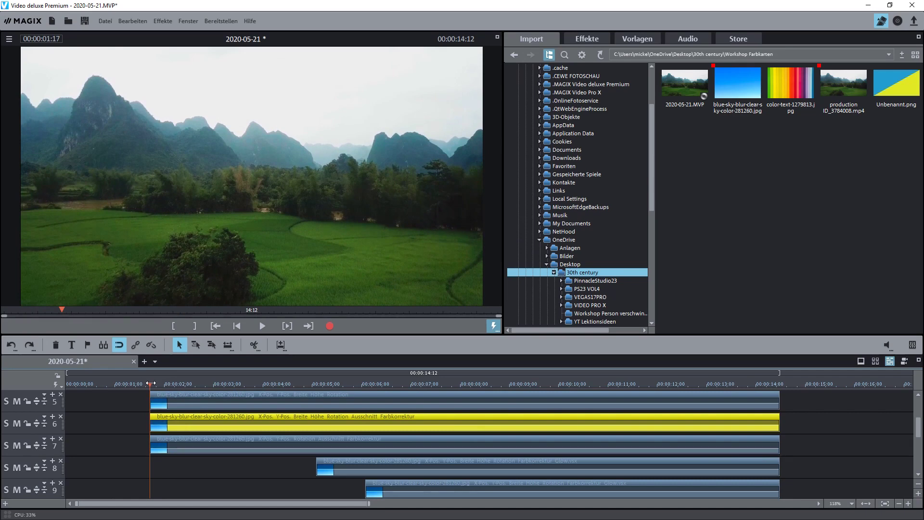
{"action": "left_click", "coordinate": [168, 402]}
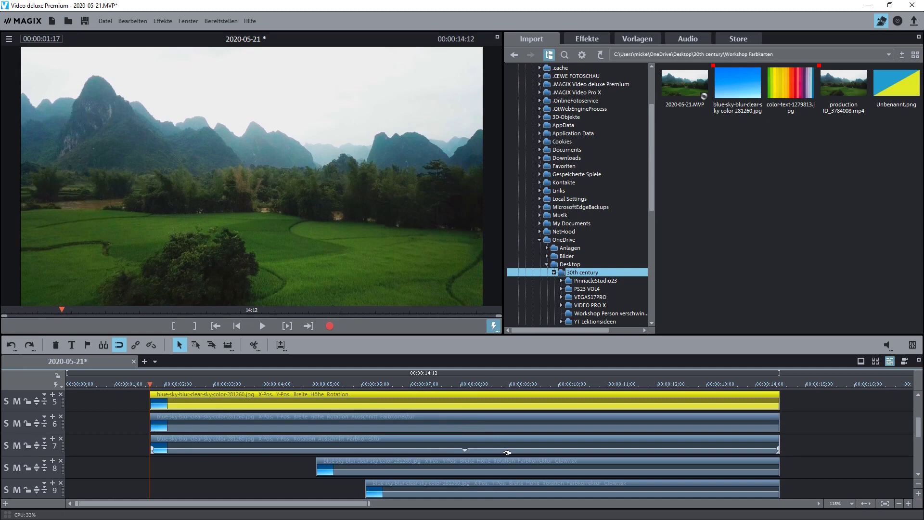
{"action": "left_click", "coordinate": [596, 37]}
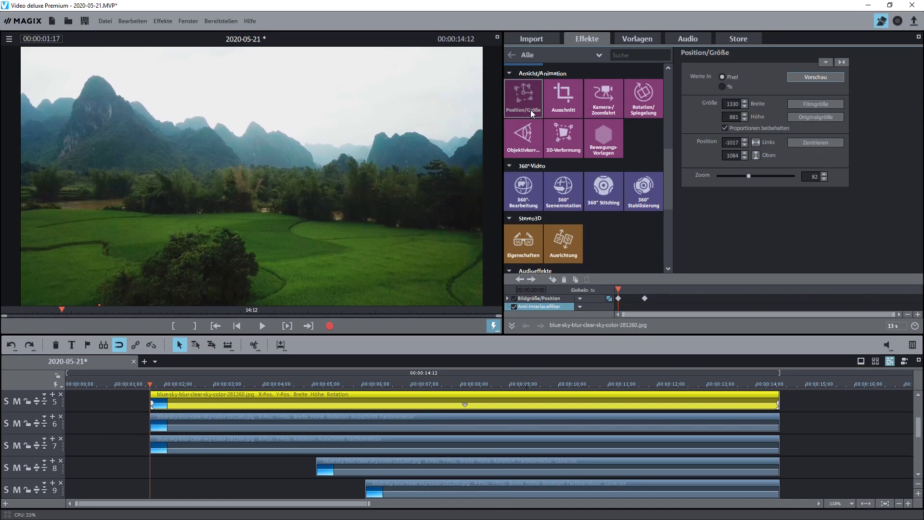
Inspect the track 5 clip's Ausschnitt and Position/Größe settings between 00:00:02:14 and 00:00:02:16
{"action": "left_click_drag", "start_coordinate": [151, 384], "coordinate": [193, 384]}
{"action": "left_click", "coordinate": [559, 108]}
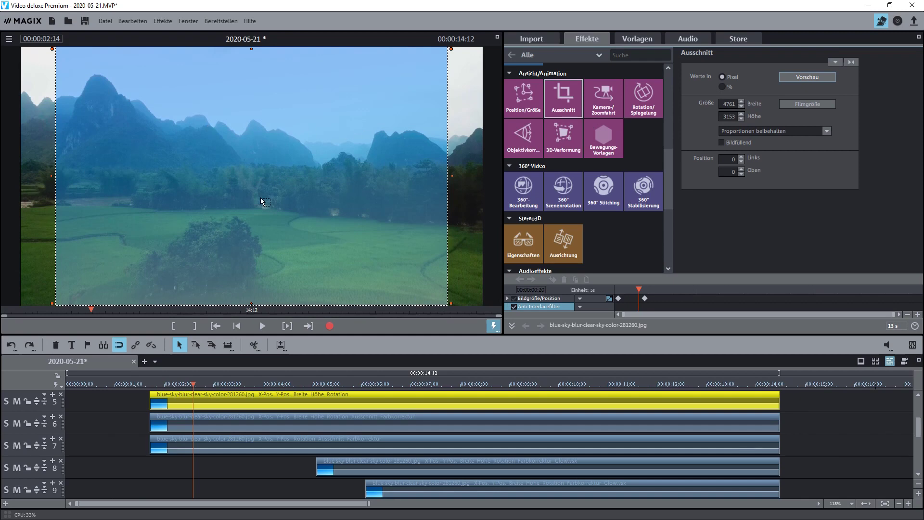
{"action": "left_click", "coordinate": [529, 97]}
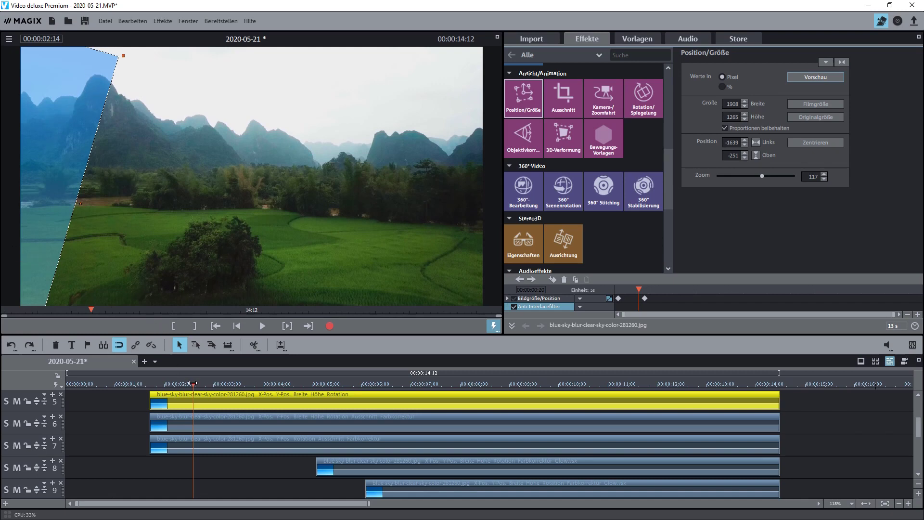
{"action": "mouse_move", "coordinate": [193, 383]}
{"action": "left_mouse_down"}
{"action": "mouse_move", "coordinate": [149, 384]}
{"action": "mouse_move", "coordinate": [197, 384]}
{"action": "left_mouse_up"}
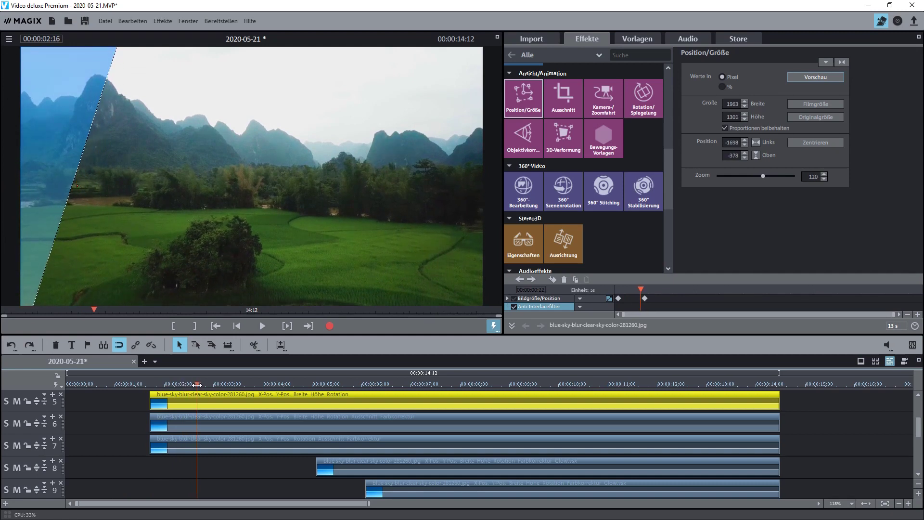
Examine the track 5 clip's Bildgröße/Position values at its starting keyframe and at the 01:03 keyframe
{"action": "left_click", "coordinate": [617, 299]}
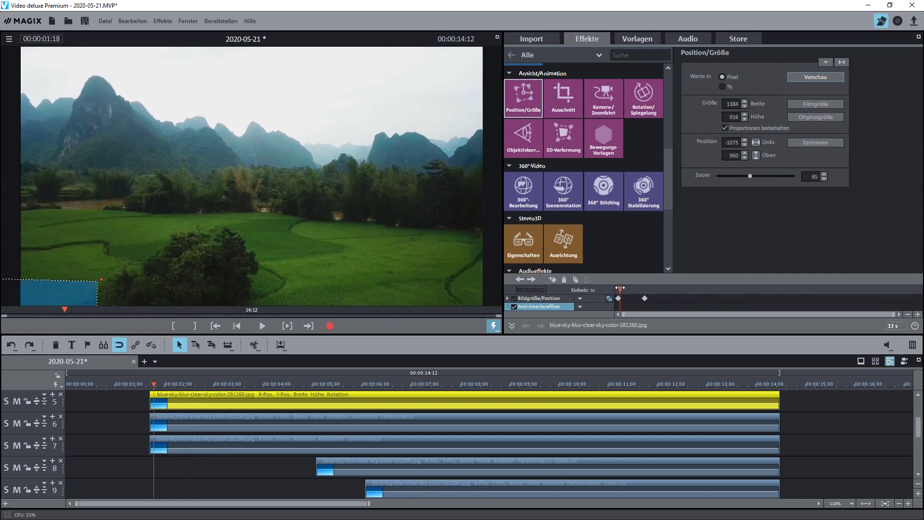
{"action": "left_click_drag", "start_coordinate": [617, 288], "coordinate": [617, 288]}
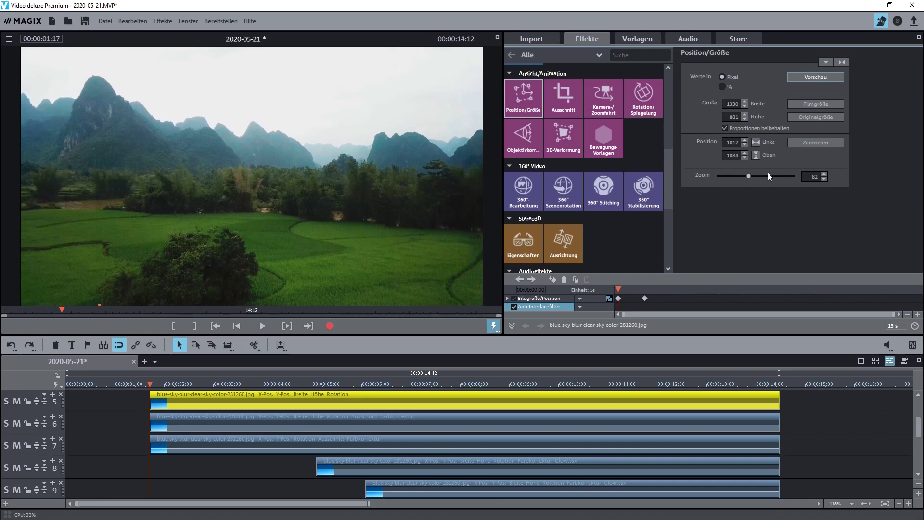
{"action": "left_click_drag", "start_coordinate": [619, 292], "coordinate": [642, 289]}
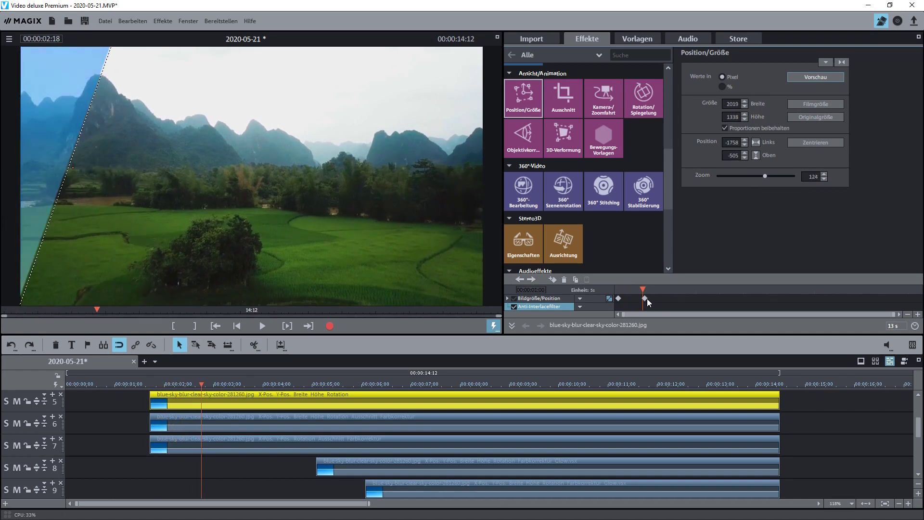
{"action": "left_click", "coordinate": [645, 299]}
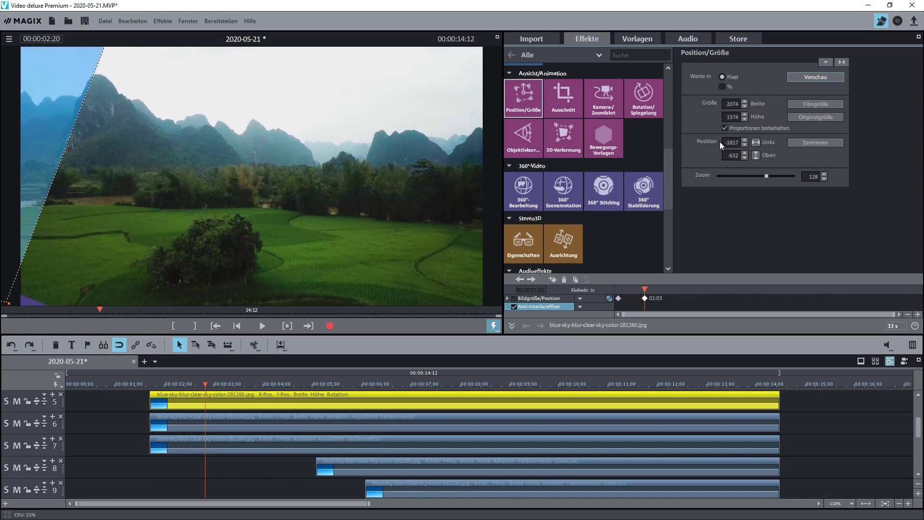
{"action": "mouse_move", "coordinate": [644, 287]}
{"action": "left_mouse_down"}
{"action": "mouse_move", "coordinate": [617, 287]}
{"action": "mouse_move", "coordinate": [644, 281]}
{"action": "left_mouse_up"}
{"action": "mouse_move", "coordinate": [645, 288]}
{"action": "left_mouse_down"}
{"action": "mouse_move", "coordinate": [618, 288]}
{"action": "mouse_move", "coordinate": [645, 288]}
{"action": "left_mouse_up"}
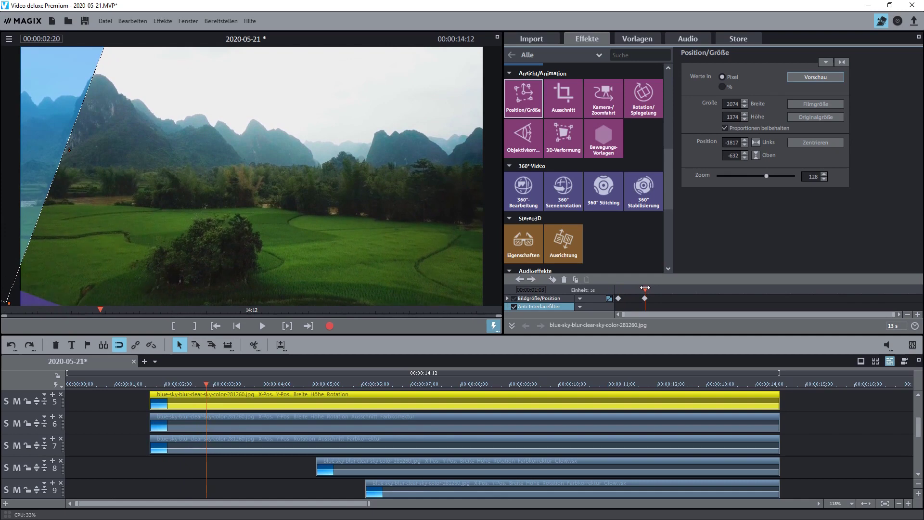
{"action": "mouse_move", "coordinate": [644, 288]}
{"action": "left_mouse_down"}
{"action": "mouse_move", "coordinate": [616, 295]}
{"action": "mouse_move", "coordinate": [644, 294]}
{"action": "left_mouse_up"}
Select the sky clip on track 6 and examine its three Bildgröße/Position keyframes, including those at 01:02 and 02:03
{"action": "left_click", "coordinate": [187, 419]}
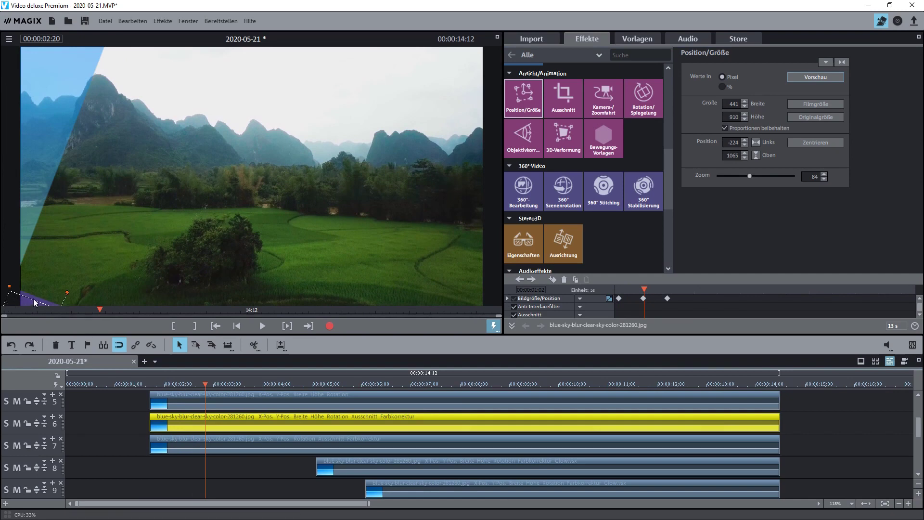
{"action": "left_click_drag", "start_coordinate": [203, 383], "coordinate": [198, 385]}
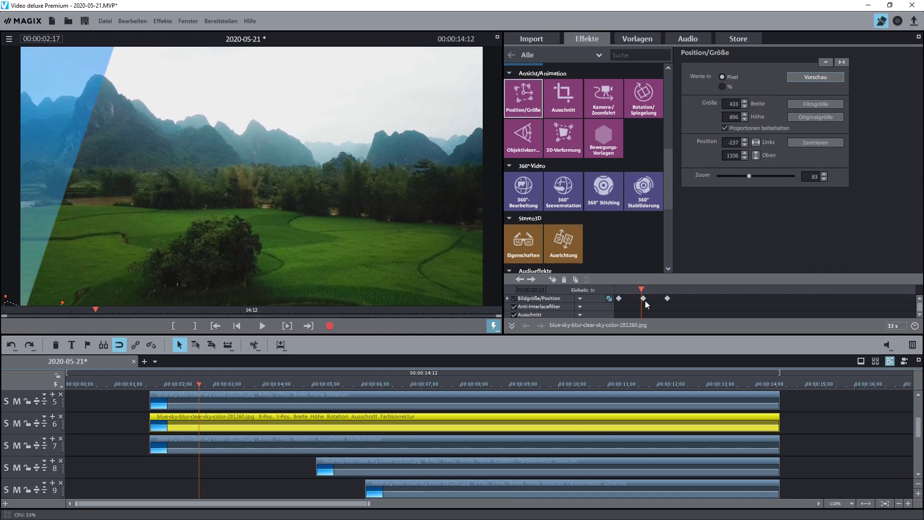
{"action": "left_click_drag", "start_coordinate": [198, 384], "coordinate": [211, 384]}
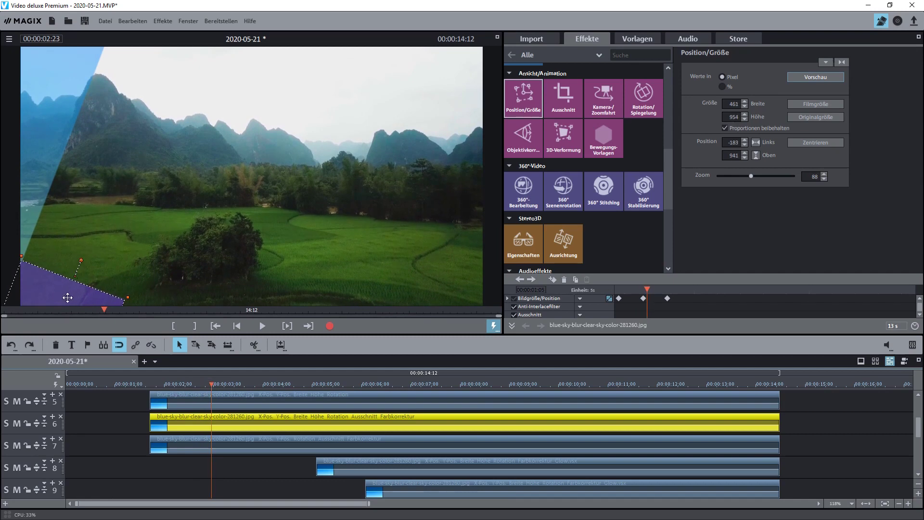
{"action": "left_click", "coordinate": [619, 298]}
{"action": "left_click_drag", "start_coordinate": [621, 302], "coordinate": [642, 298]}
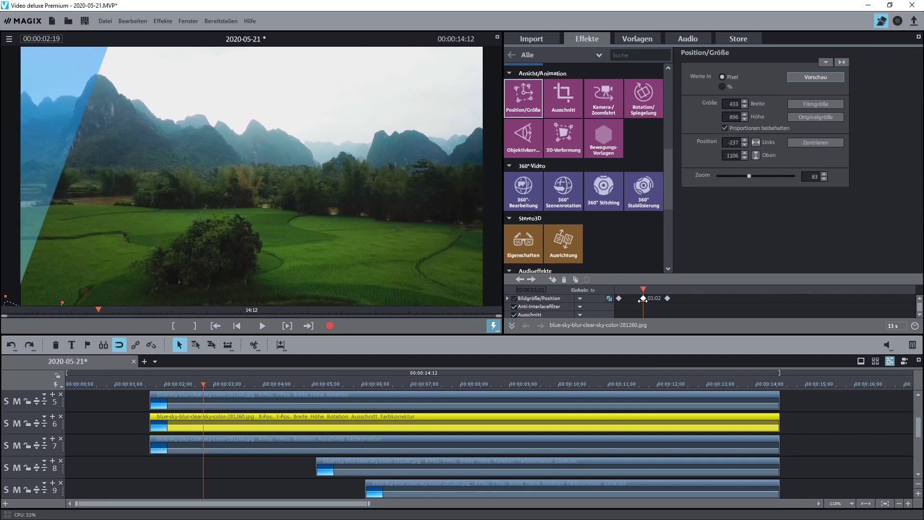
{"action": "mouse_move", "coordinate": [642, 288]}
{"action": "left_mouse_down"}
{"action": "mouse_move", "coordinate": [618, 287]}
{"action": "mouse_move", "coordinate": [644, 287]}
{"action": "left_mouse_up"}
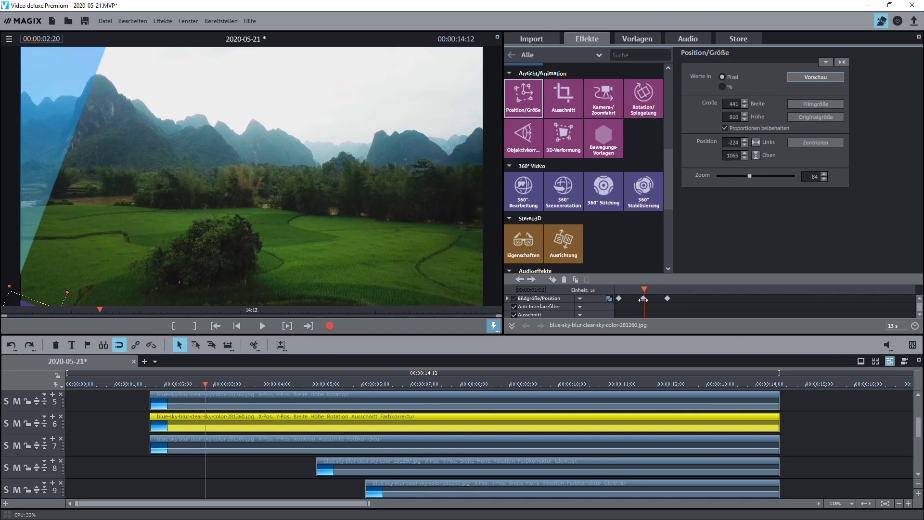
{"action": "left_click", "coordinate": [666, 298]}
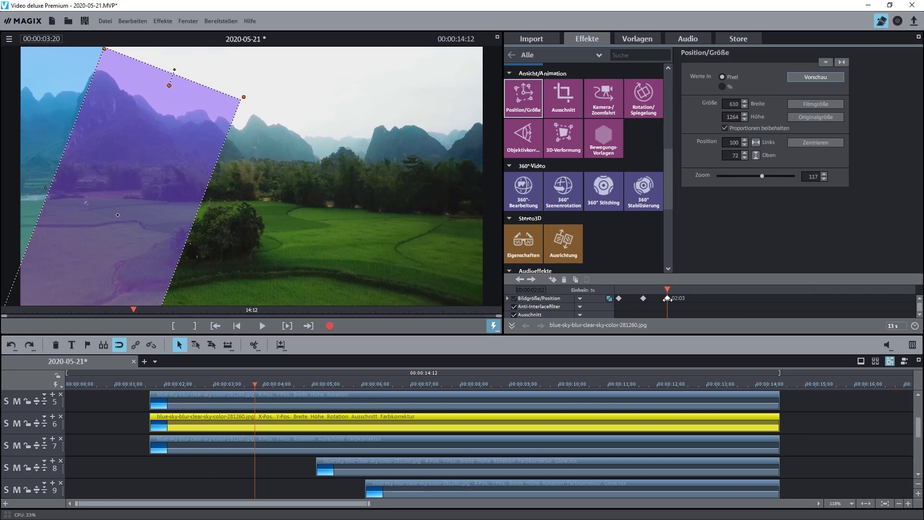
{"action": "mouse_move", "coordinate": [669, 292]}
{"action": "left_mouse_down"}
{"action": "mouse_move", "coordinate": [637, 289]}
{"action": "mouse_move", "coordinate": [669, 286]}
{"action": "left_mouse_up"}
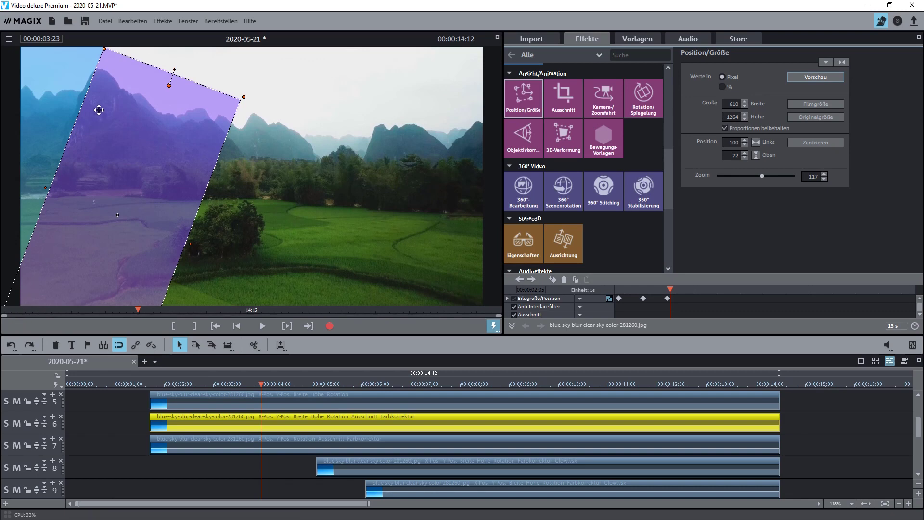
{"action": "left_click", "coordinate": [260, 383]}
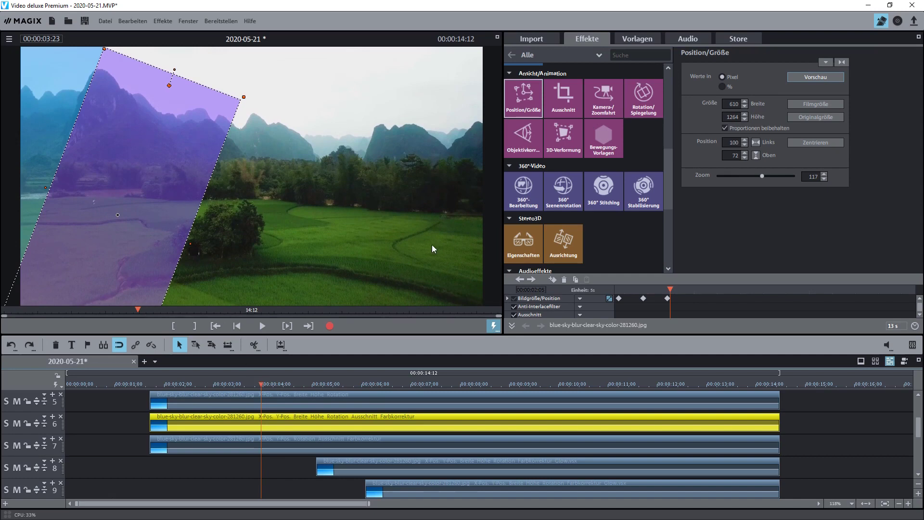
Adjust the track 6 clip's Farbkorrektur to a purple tint with hue angle 285.25 and correction strength 50, checking it at 00:00:03:20
{"action": "scroll", "coordinate": [570, 212], "scroll_direction": "up", "scroll_amount": 4}
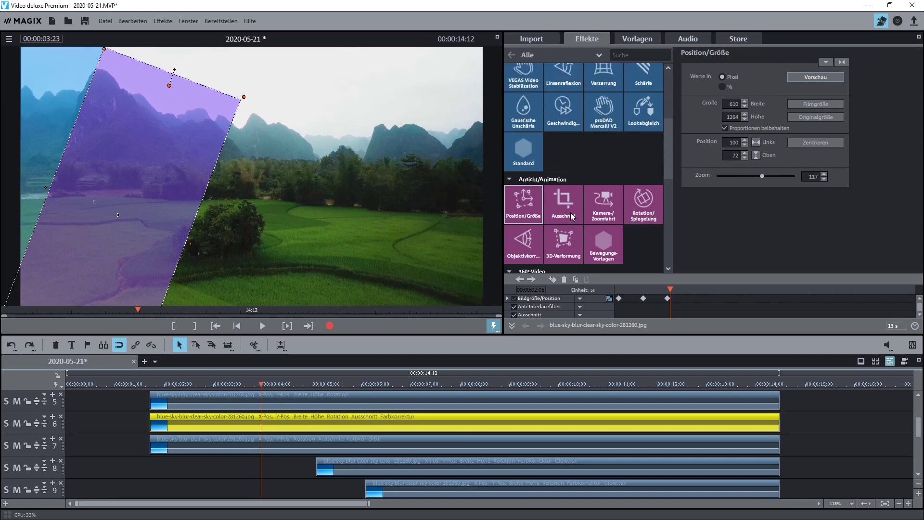
{"action": "scroll", "coordinate": [571, 215], "scroll_direction": "up", "scroll_amount": 5}
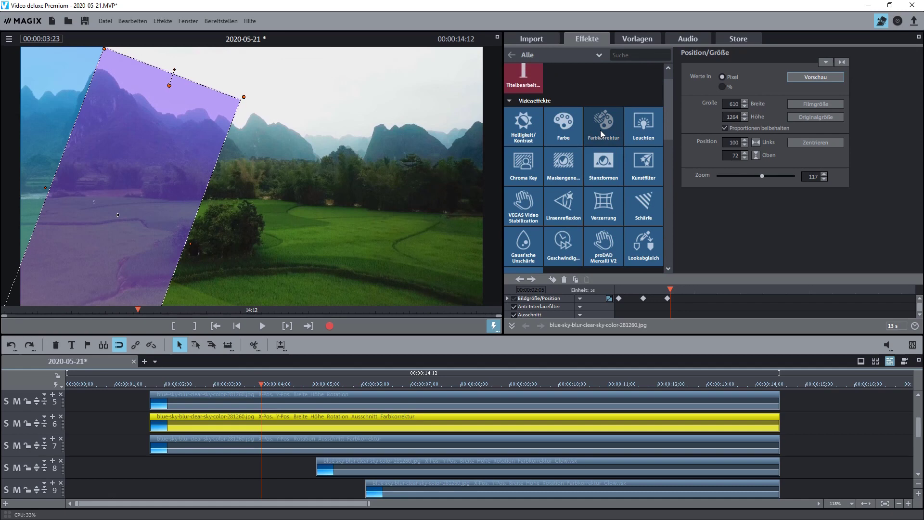
{"action": "left_click", "coordinate": [600, 130]}
{"action": "mouse_move", "coordinate": [745, 183]}
{"action": "left_mouse_down"}
{"action": "mouse_move", "coordinate": [714, 225]}
{"action": "mouse_move", "coordinate": [688, 219]}
{"action": "mouse_move", "coordinate": [677, 197]}
{"action": "mouse_move", "coordinate": [708, 161]}
{"action": "mouse_move", "coordinate": [720, 157]}
{"action": "mouse_move", "coordinate": [737, 178]}
{"action": "mouse_move", "coordinate": [725, 209]}
{"action": "mouse_move", "coordinate": [711, 211]}
{"action": "mouse_move", "coordinate": [698, 190]}
{"action": "mouse_move", "coordinate": [703, 173]}
{"action": "mouse_move", "coordinate": [729, 172]}
{"action": "mouse_move", "coordinate": [749, 187]}
{"action": "mouse_move", "coordinate": [748, 175]}
{"action": "left_mouse_up"}
{"action": "mouse_move", "coordinate": [260, 384]}
{"action": "left_mouse_down"}
{"action": "mouse_move", "coordinate": [231, 379]}
{"action": "mouse_move", "coordinate": [255, 374]}
{"action": "left_mouse_up"}
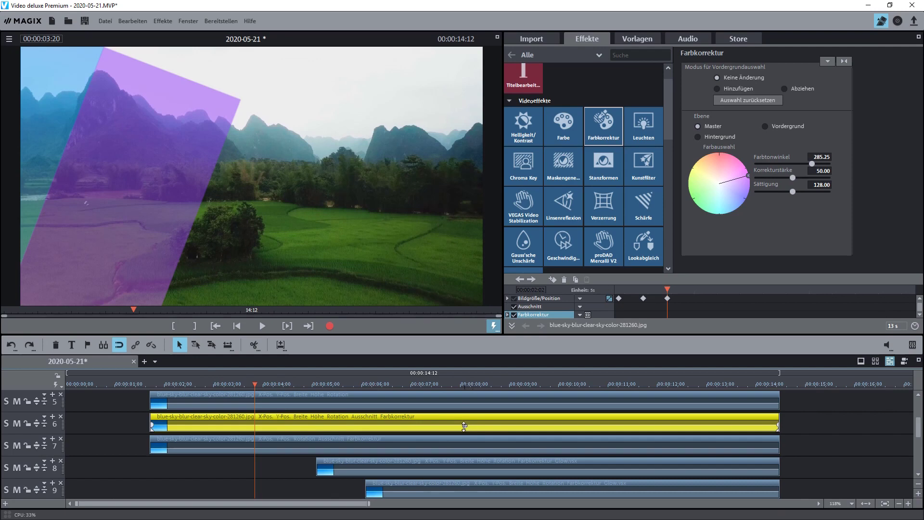
Vary the track 6 clip's opacity from fully opaque to nearly transparent, and leave the purple stripe semi-transparent
{"action": "left_click_drag", "start_coordinate": [463, 426], "coordinate": [467, 415]}
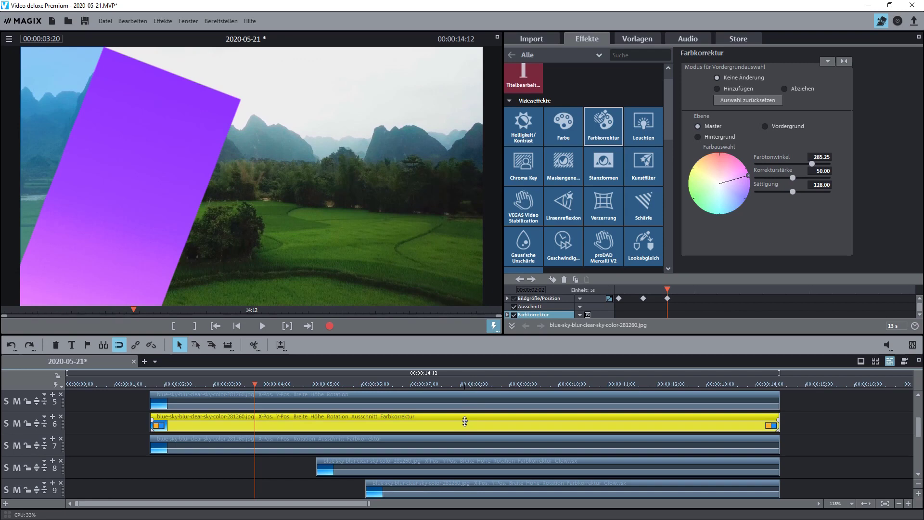
{"action": "left_click_drag", "start_coordinate": [464, 421], "coordinate": [466, 430]}
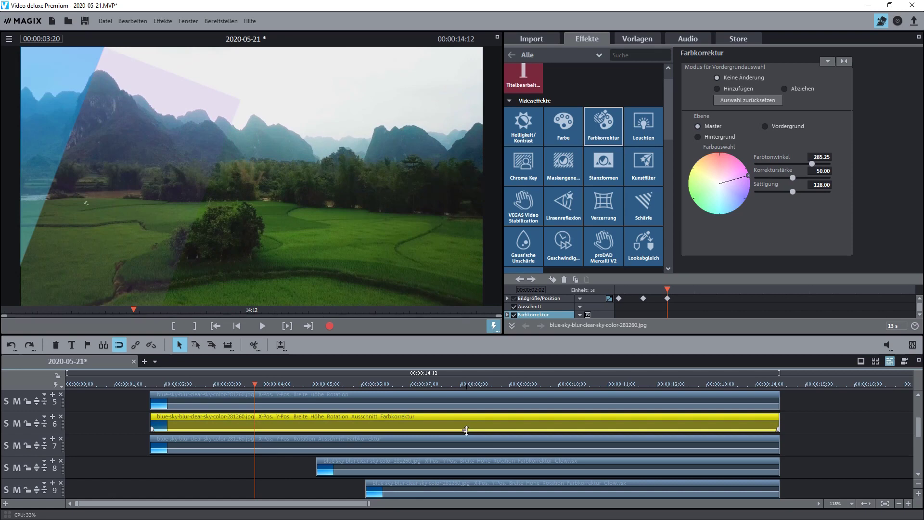
{"action": "left_click_drag", "start_coordinate": [465, 429], "coordinate": [466, 427]}
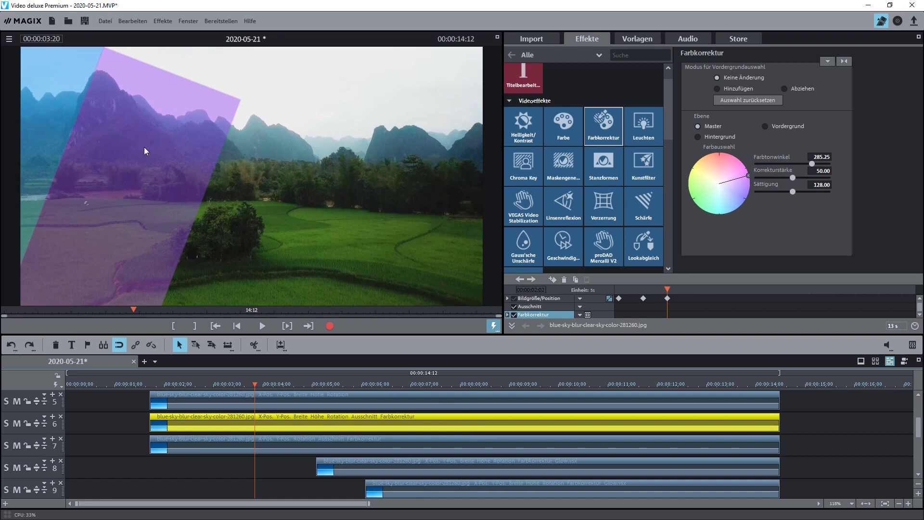
Select the track 7 clip and examine its Farbkorrektur and Position/Größe values, including the position keyframe at 00:00:04:21
{"action": "left_click", "coordinate": [269, 444]}
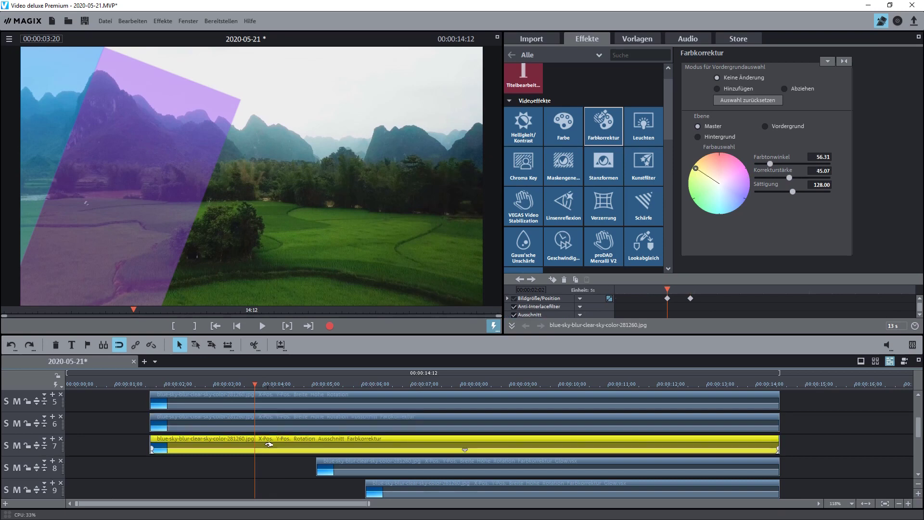
{"action": "left_click_drag", "start_coordinate": [256, 381], "coordinate": [316, 382]}
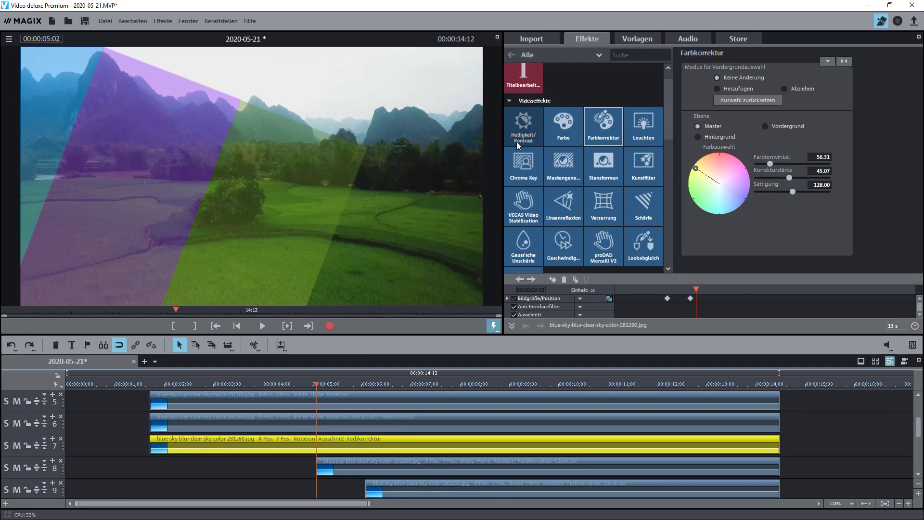
{"action": "scroll", "coordinate": [522, 167], "scroll_direction": "down", "scroll_amount": 5}
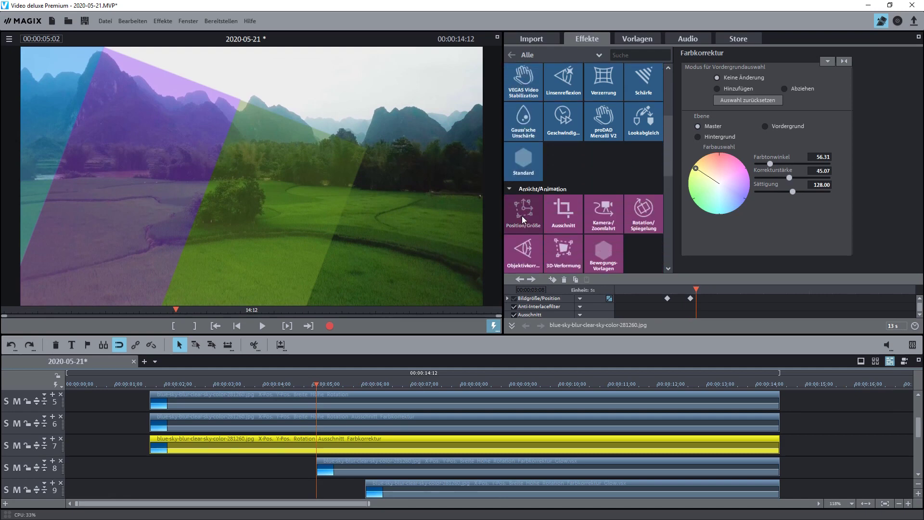
{"action": "left_click", "coordinate": [521, 216]}
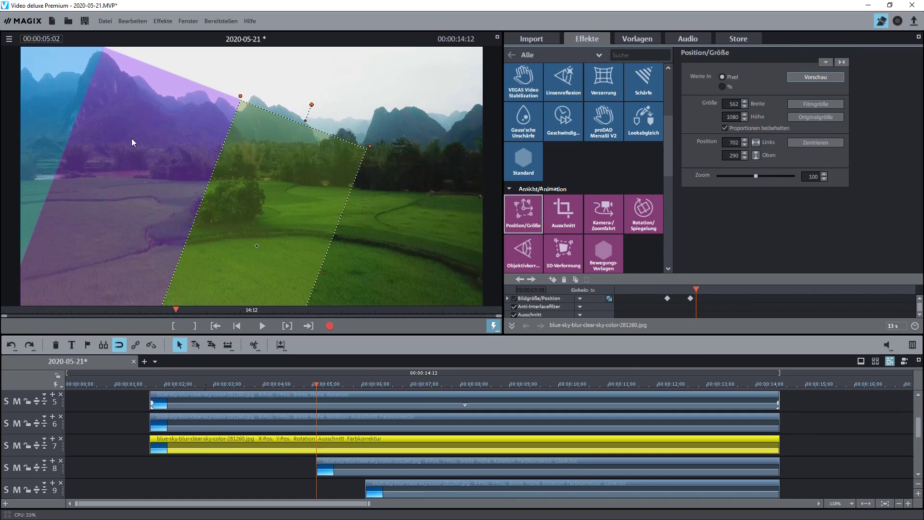
{"action": "mouse_move", "coordinate": [696, 288]}
{"action": "left_mouse_down"}
{"action": "mouse_move", "coordinate": [634, 271]}
{"action": "mouse_move", "coordinate": [621, 276]}
{"action": "mouse_move", "coordinate": [690, 292]}
{"action": "left_mouse_up"}
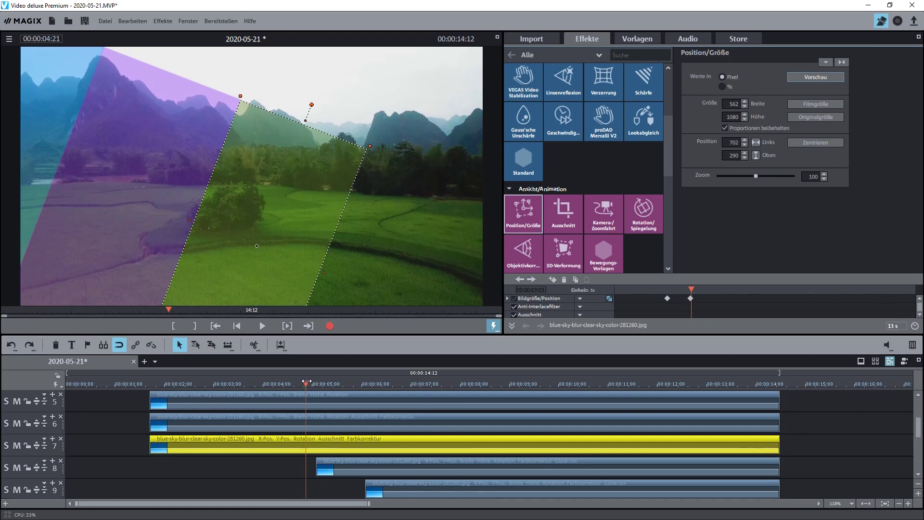
Try extending the track 8 clip's start back to align with the beginning of the track 7 clip
{"action": "left_click", "coordinate": [351, 470]}
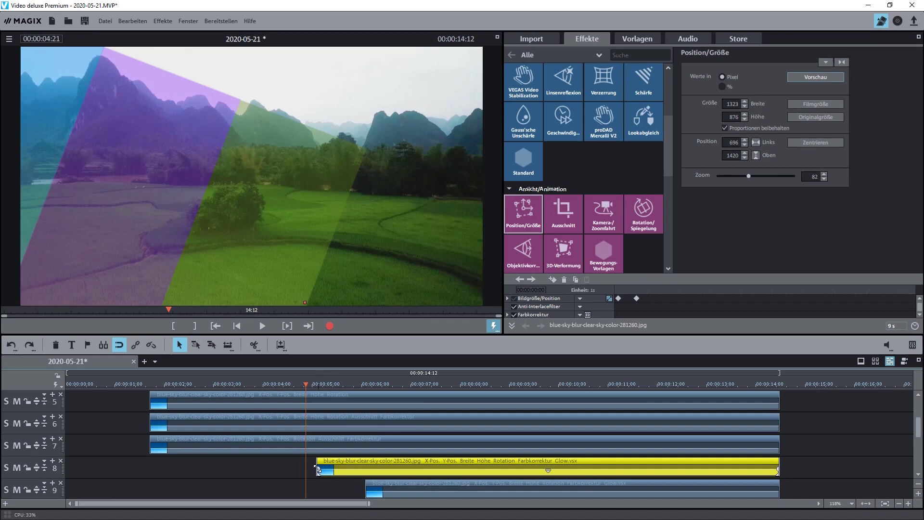
{"action": "left_click_drag", "start_coordinate": [315, 463], "coordinate": [151, 463]}
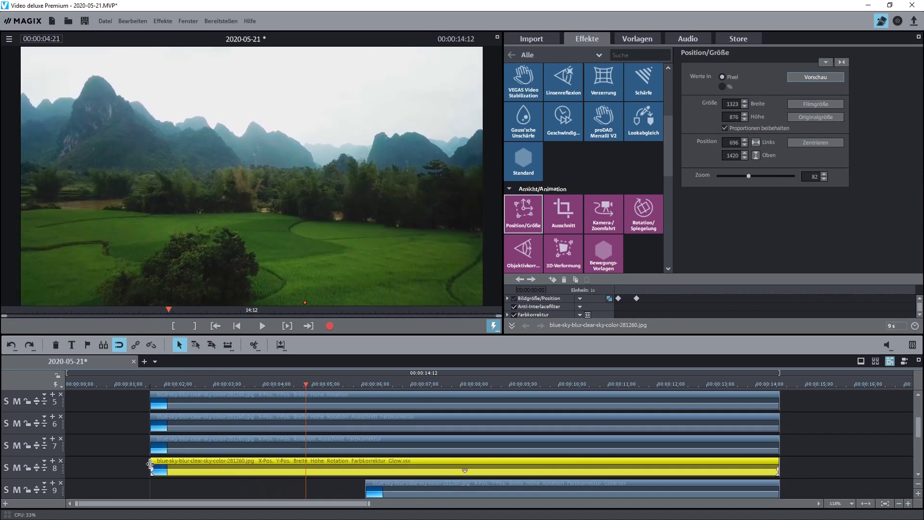
{"action": "left_click", "coordinate": [131, 21]}
{"action": "left_click", "coordinate": [147, 31]}
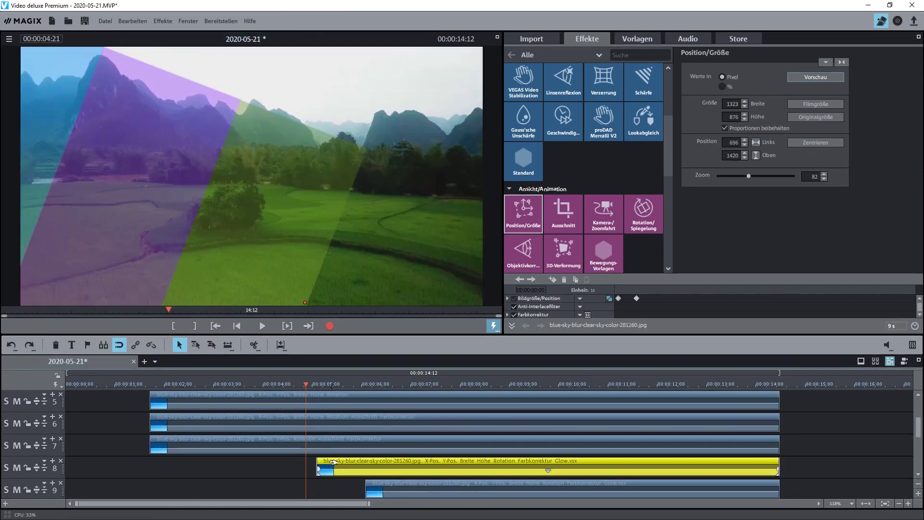
Compare the first Bildgröße/Position keyframe of the track 8 clip with the three keyframes of the track 6 clip
{"action": "left_click", "coordinate": [617, 299]}
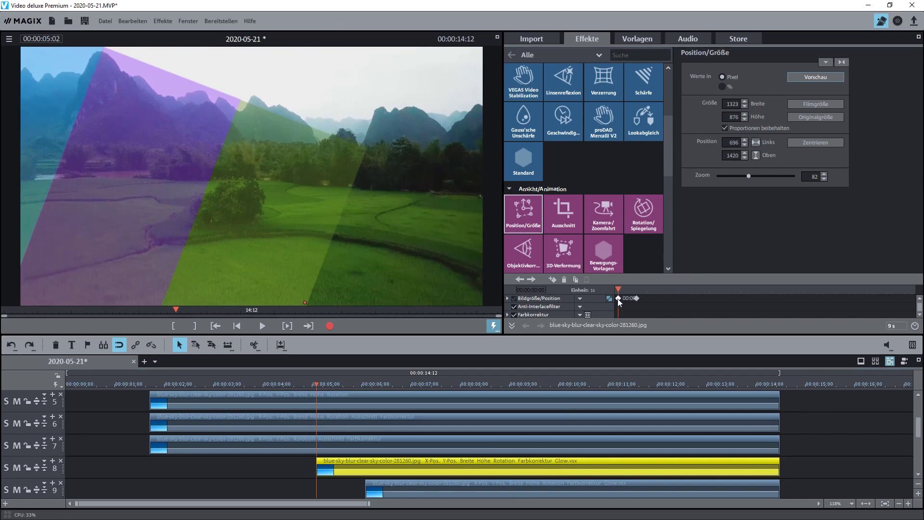
{"action": "mouse_move", "coordinate": [621, 290]}
{"action": "left_mouse_down"}
{"action": "mouse_move", "coordinate": [637, 289]}
{"action": "mouse_move", "coordinate": [617, 288]}
{"action": "left_mouse_up"}
{"action": "left_click", "coordinate": [217, 445]}
{"action": "left_click", "coordinate": [289, 423]}
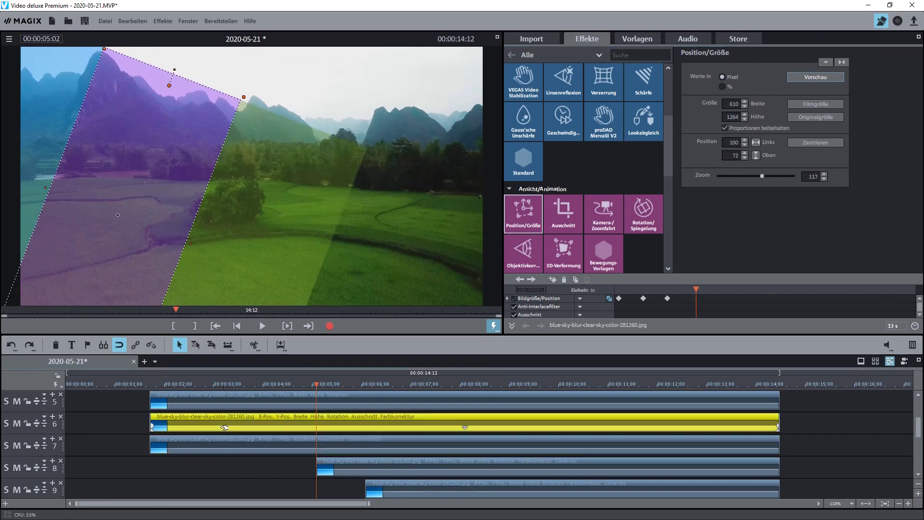
{"action": "left_click", "coordinate": [618, 298]}
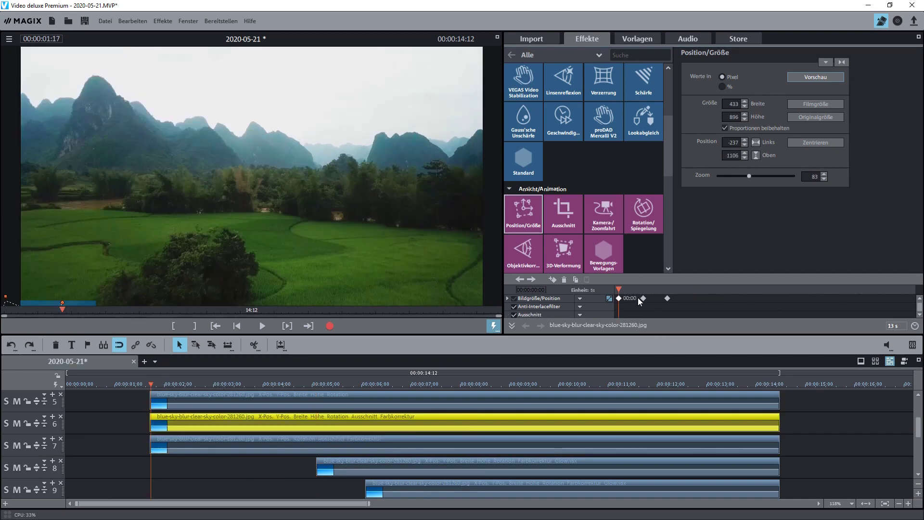
{"action": "left_click", "coordinate": [643, 298]}
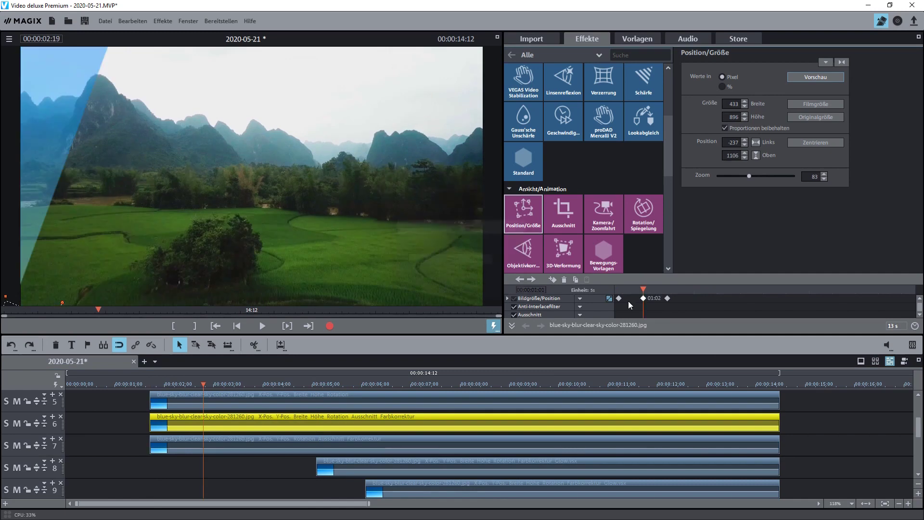
{"action": "left_click_drag", "start_coordinate": [643, 290], "coordinate": [667, 288]}
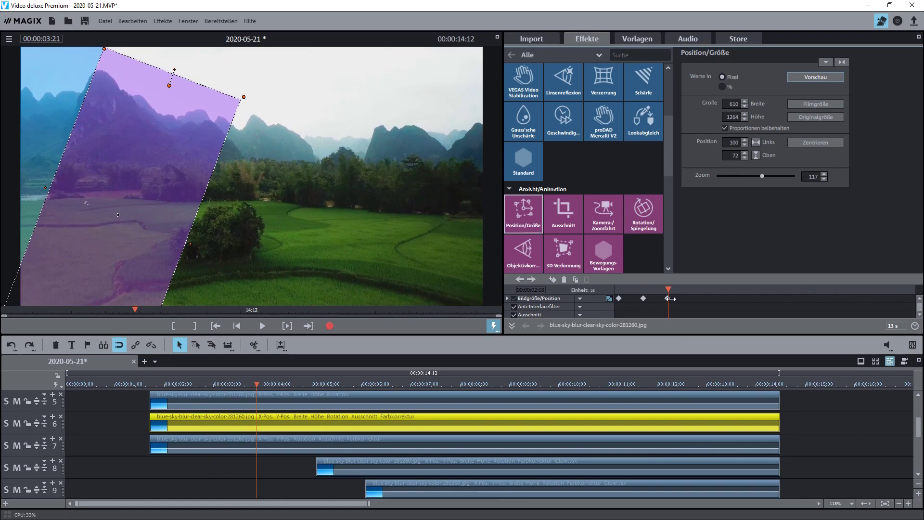
Examine the track 8 clip's Position/Größe values at its starting keyframe and at its second keyframe at 00:00:05:16
{"action": "left_click", "coordinate": [359, 462]}
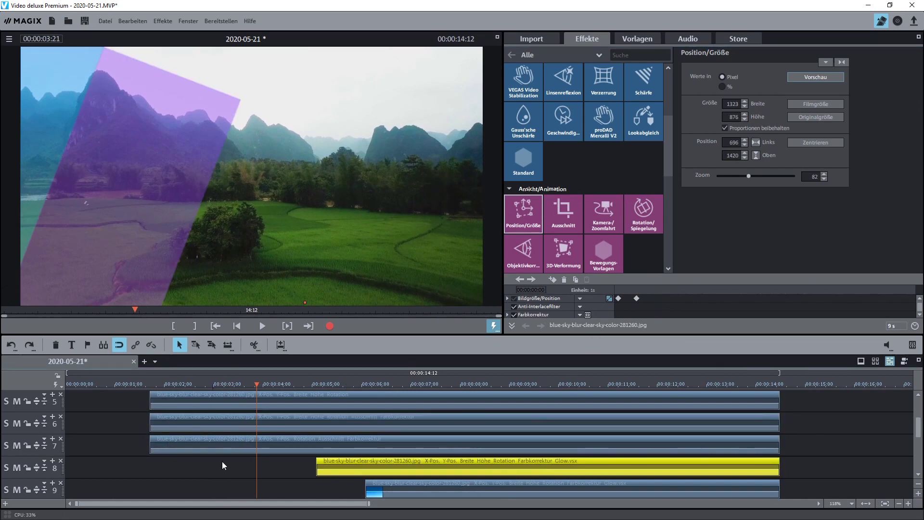
{"action": "left_click", "coordinate": [618, 290]}
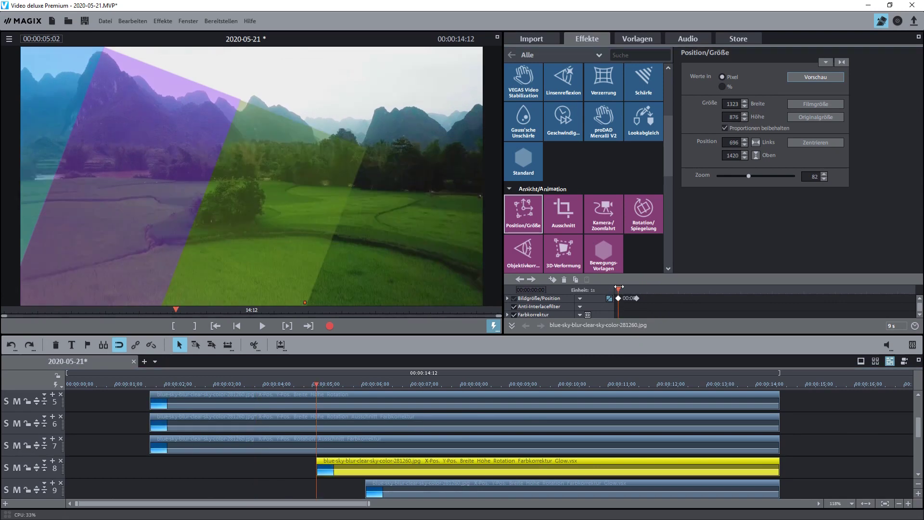
{"action": "left_click_drag", "start_coordinate": [618, 286], "coordinate": [637, 284]}
Select the sky clip on track 9 and play the project from 00:00:05:16 to preview its movement
{"action": "scroll", "coordinate": [918, 433], "scroll_direction": "down", "scroll_amount": 2}
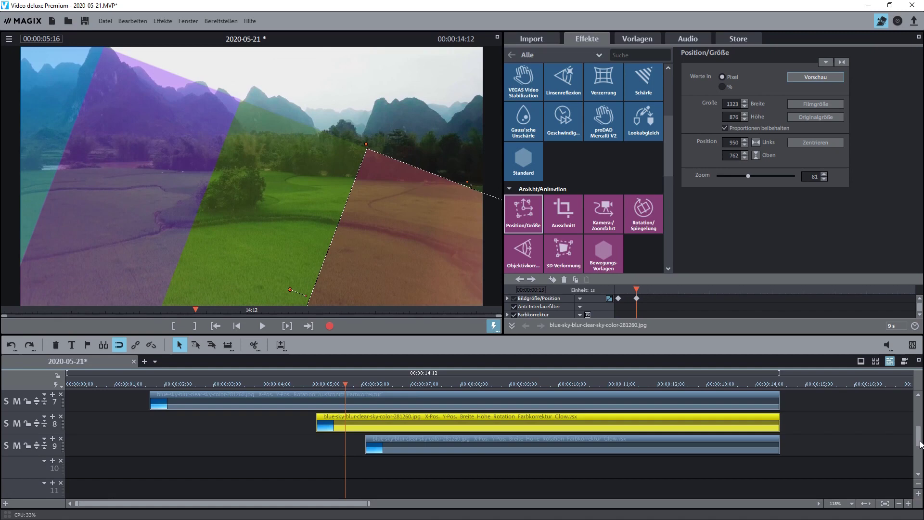
{"action": "left_click", "coordinate": [409, 439]}
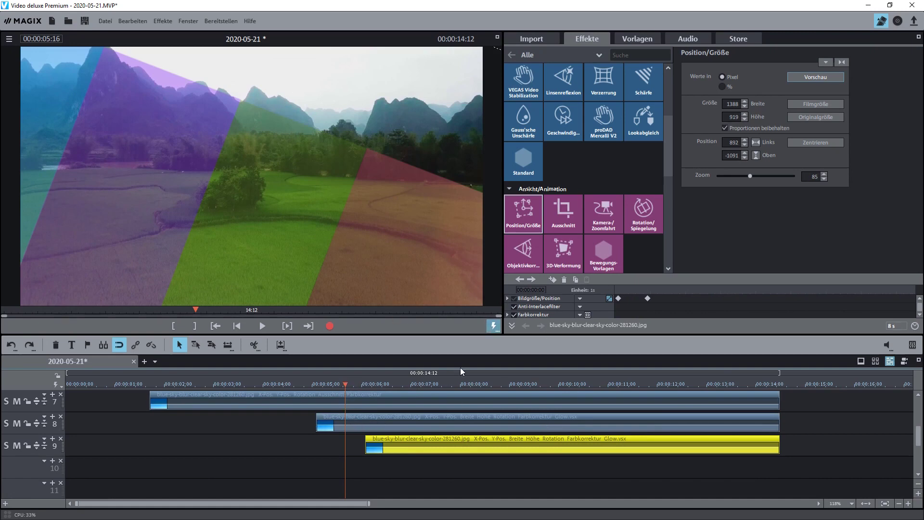
{"action": "left_click", "coordinate": [262, 326]}
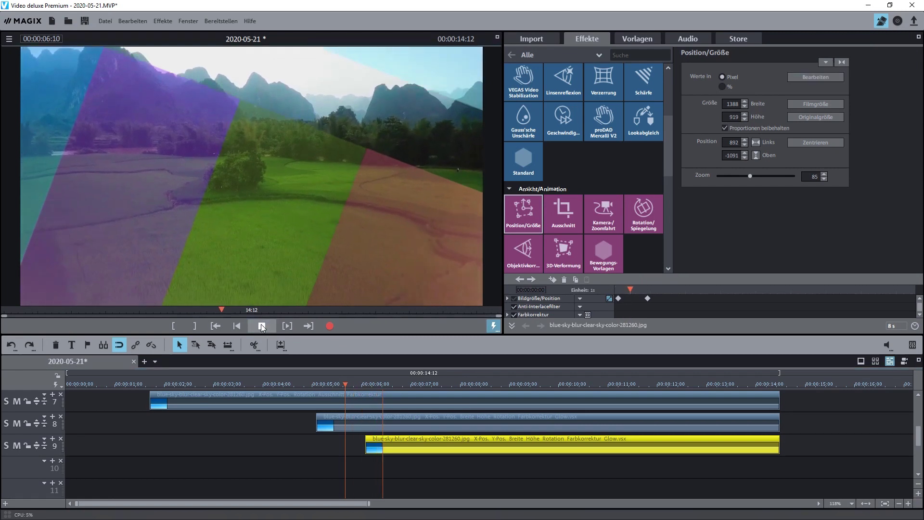
{"action": "left_click", "coordinate": [262, 326]}
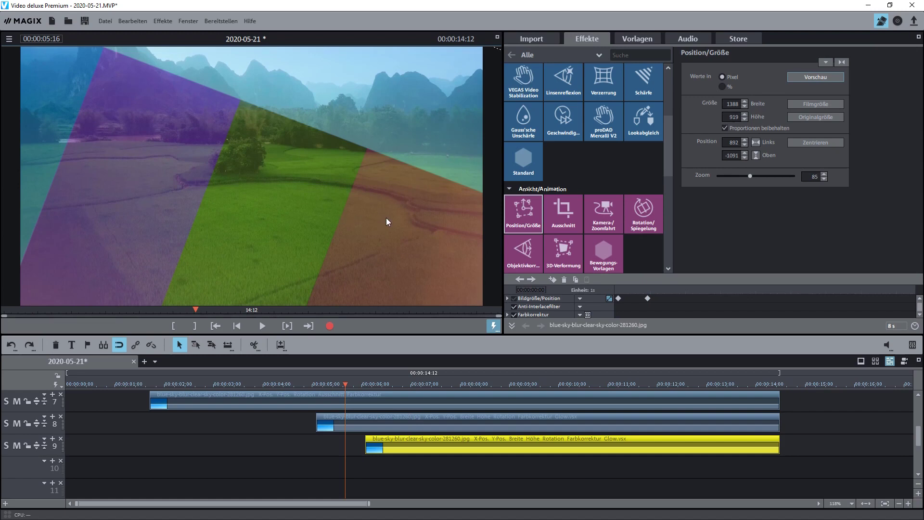
At 00:00:07:00, vary the track 9 clip's opacity down to nearly transparent, and leave the blue area semi-transparent
{"action": "left_click_drag", "start_coordinate": [348, 385], "coordinate": [409, 384]}
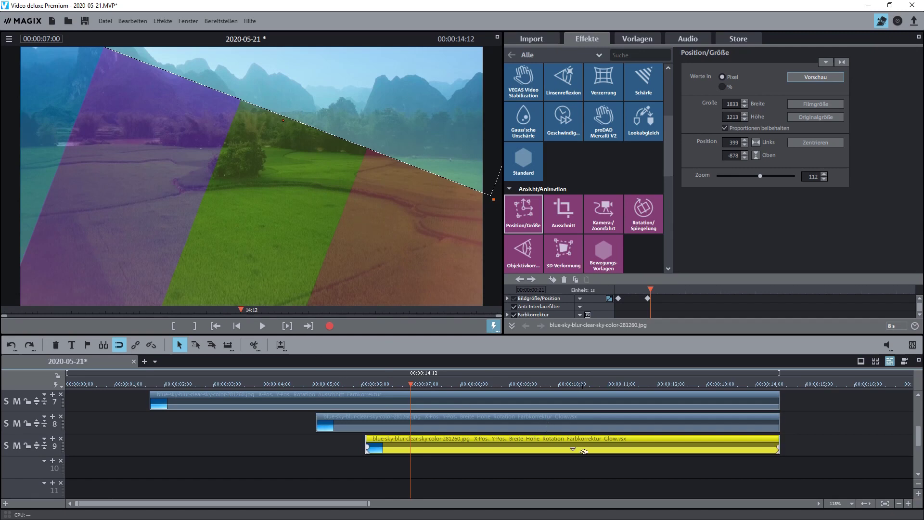
{"action": "left_click_drag", "start_coordinate": [573, 450], "coordinate": [573, 453]}
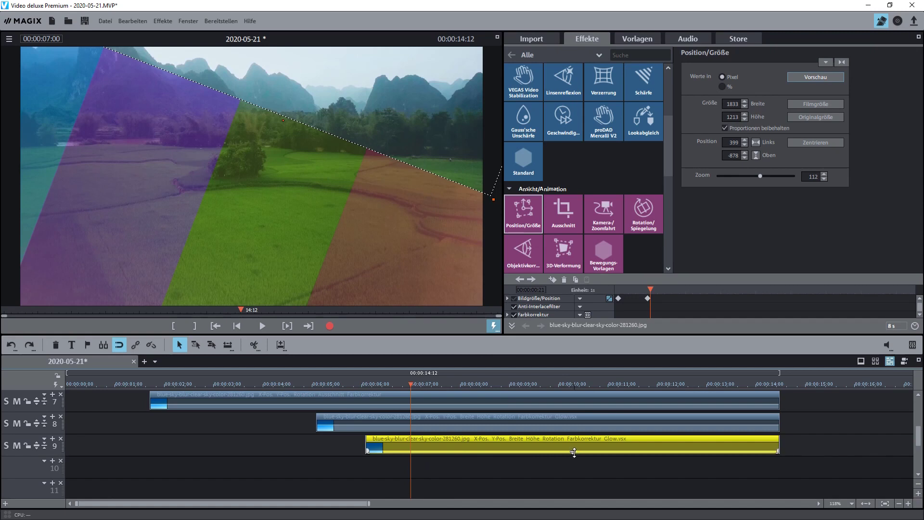
{"action": "left_click_drag", "start_coordinate": [574, 453], "coordinate": [573, 448]}
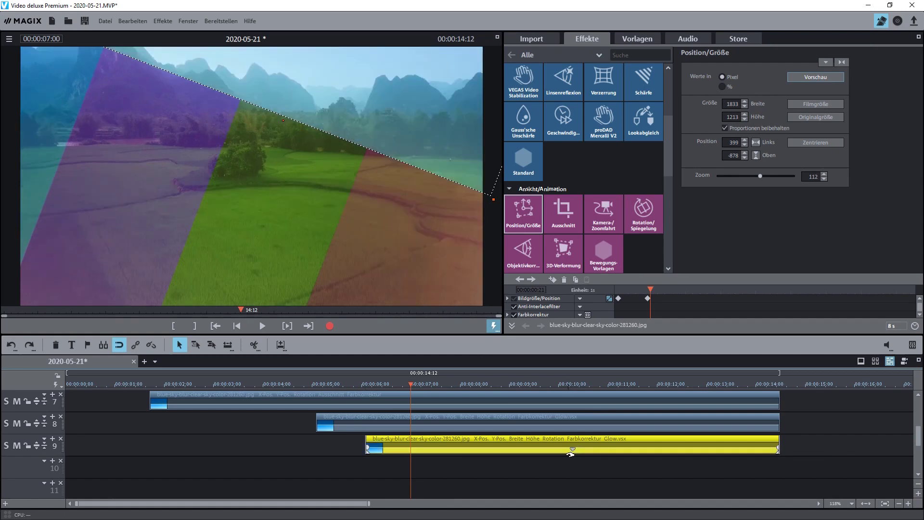
Deselect the clips and preview the whole stripe animation from 00:00:01:11
{"action": "left_click", "coordinate": [210, 430]}
{"action": "left_click", "coordinate": [368, 384]}
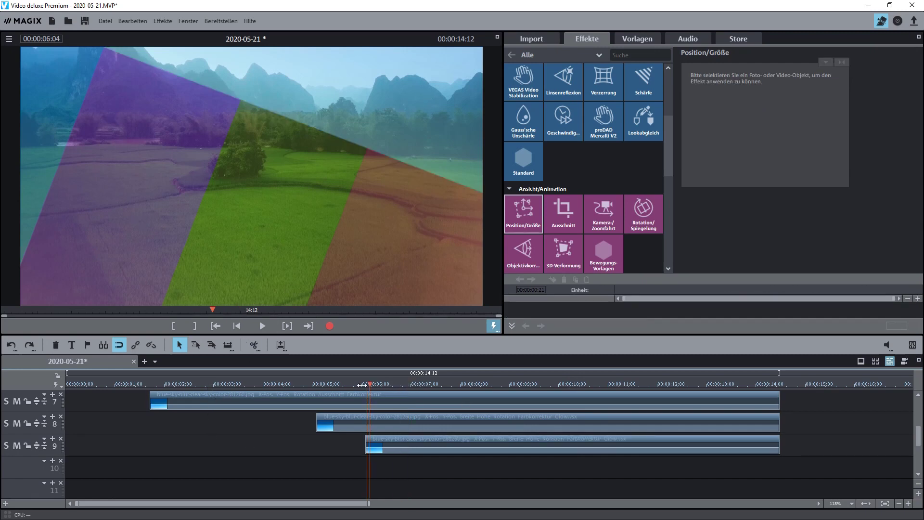
{"action": "left_click", "coordinate": [137, 384]}
{"action": "left_click", "coordinate": [267, 326]}
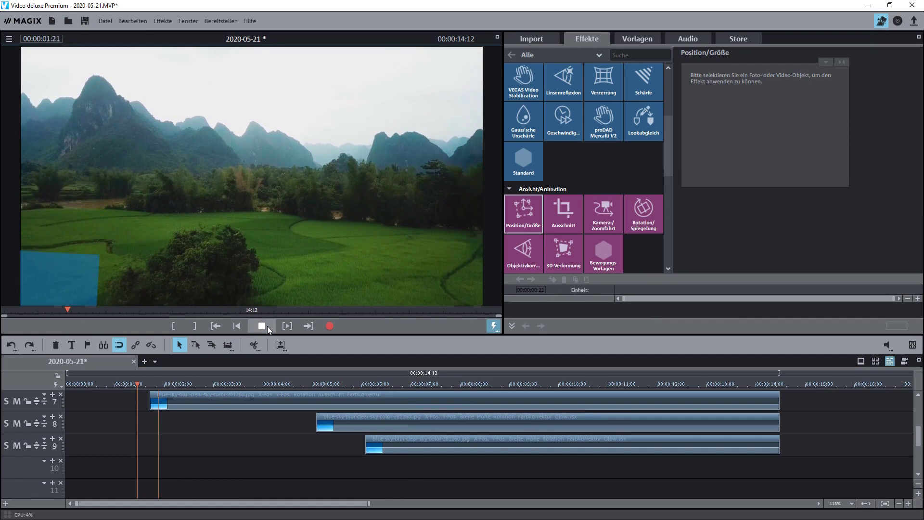
{"action": "left_click", "coordinate": [267, 325]}
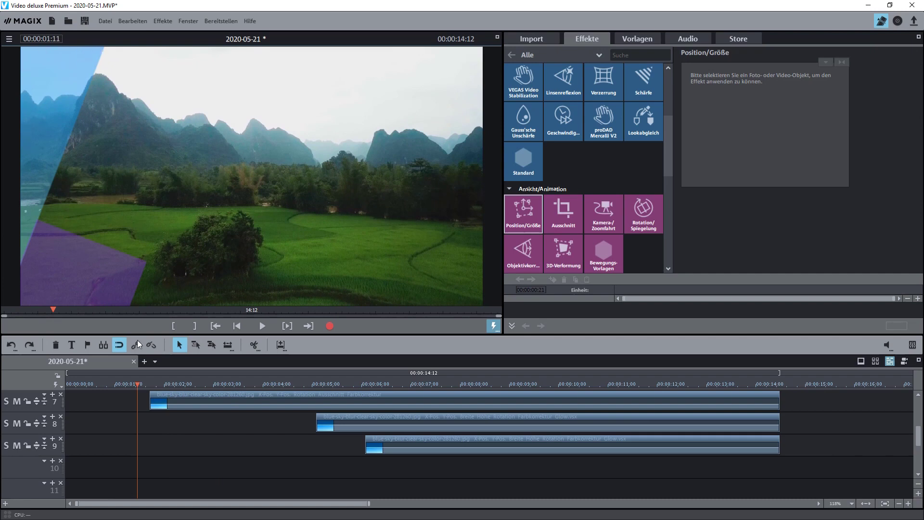
{"action": "left_click", "coordinate": [268, 324]}
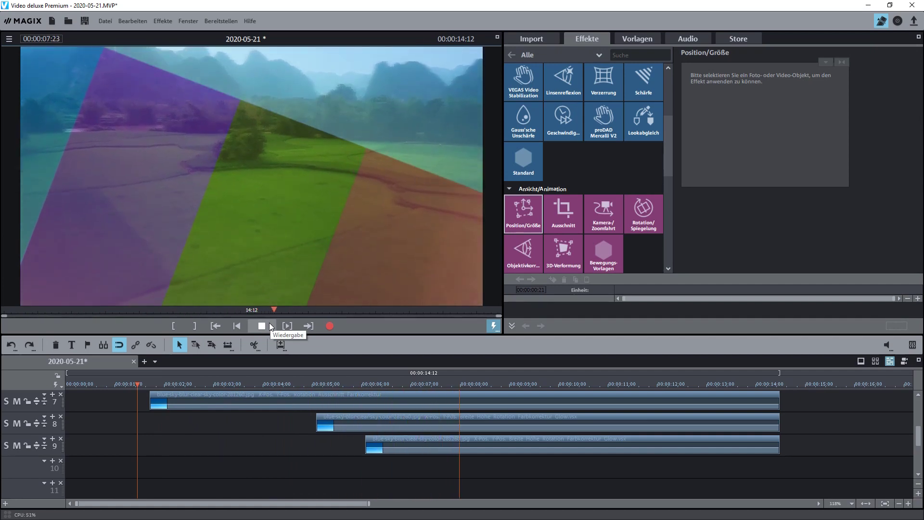
{"action": "left_click", "coordinate": [270, 323]}
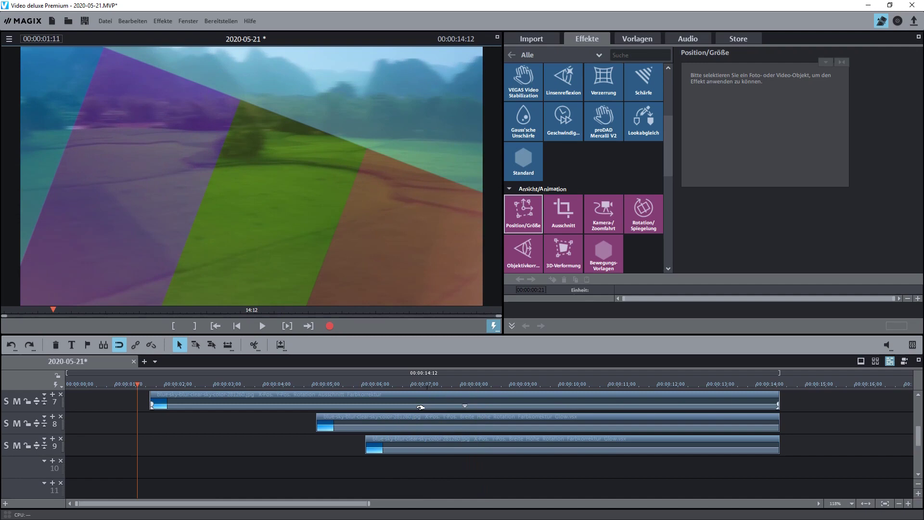
Select the landscape video on track 4 and show its Gauss'sche Unschärfe settings at 00:00:10:04
{"action": "left_click_drag", "start_coordinate": [138, 384], "coordinate": [567, 407]}
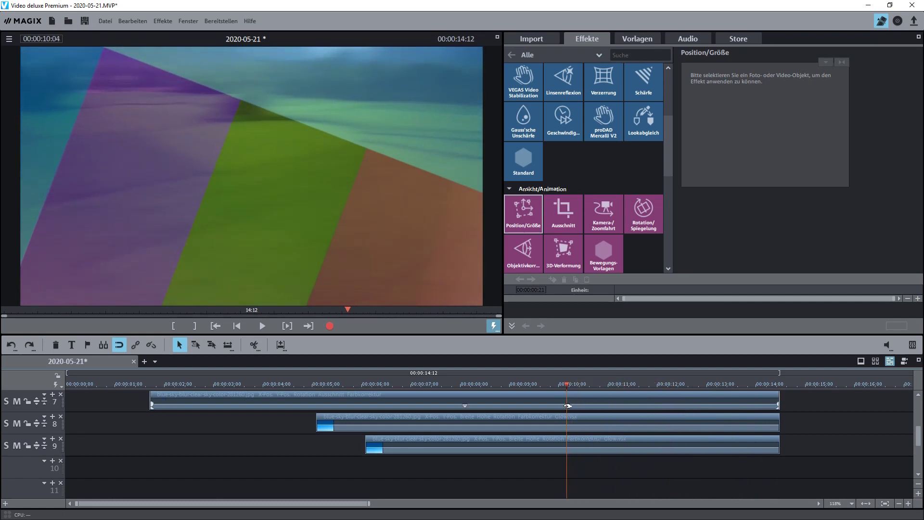
{"action": "scroll", "coordinate": [919, 442], "scroll_direction": "up", "scroll_amount": 5}
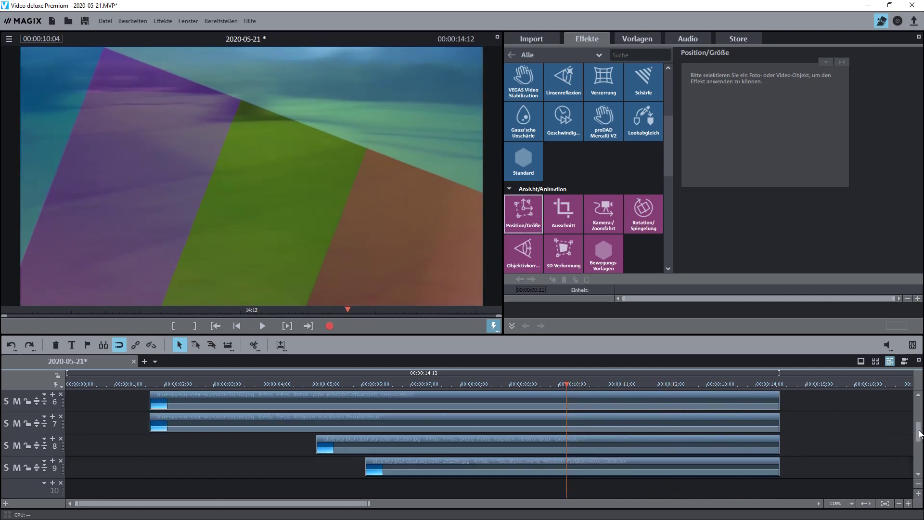
{"action": "left_click", "coordinate": [677, 470]}
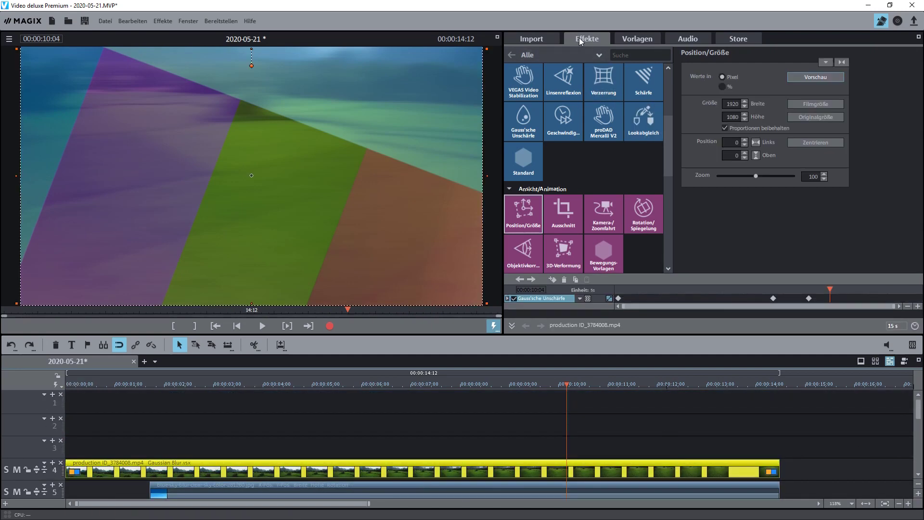
{"action": "scroll", "coordinate": [533, 149], "scroll_direction": "up", "scroll_amount": 1}
{"action": "left_click", "coordinate": [532, 149]}
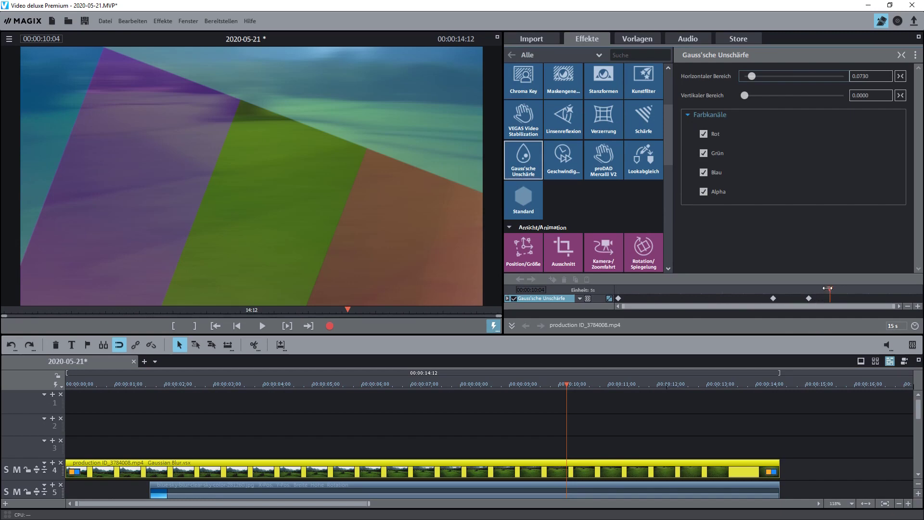
Examine the landscape video's horizontal blur from its starting keyframe through the 07:11 keyframe to 00:00:08:14, and play the project from the beginning
{"action": "left_click_drag", "start_coordinate": [829, 289], "coordinate": [617, 291]}
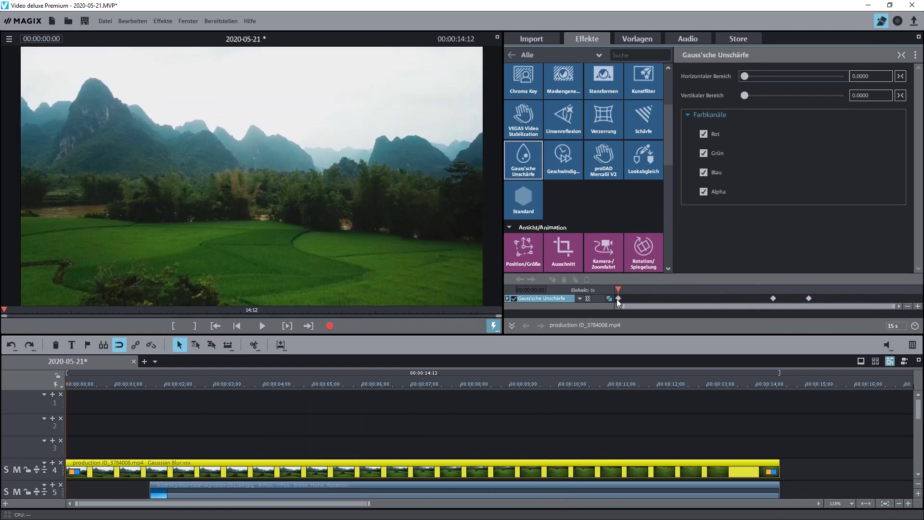
{"action": "left_click_drag", "start_coordinate": [618, 289], "coordinate": [752, 290]}
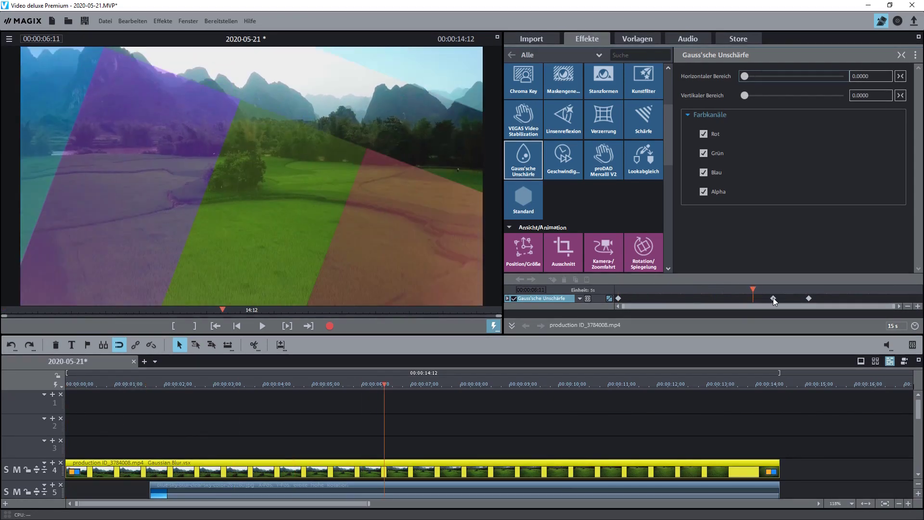
{"action": "left_click", "coordinate": [772, 297]}
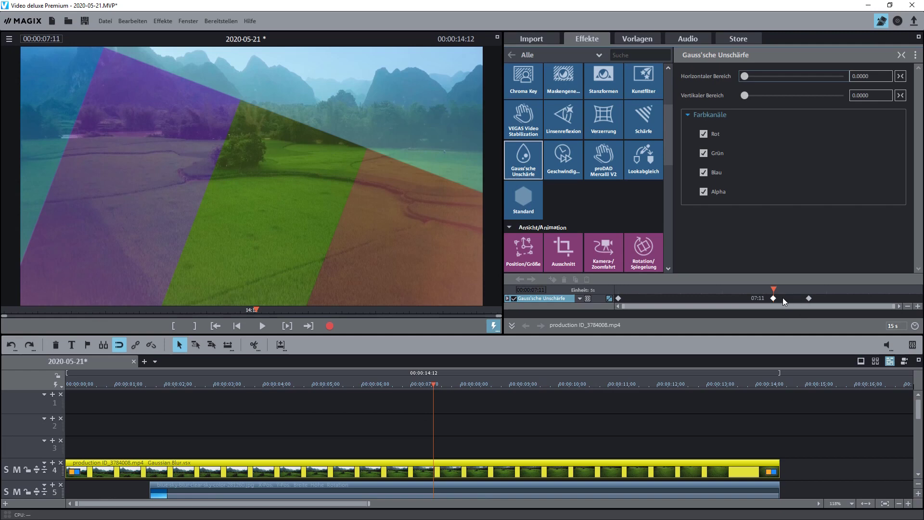
{"action": "left_click_drag", "start_coordinate": [774, 291], "coordinate": [796, 282]}
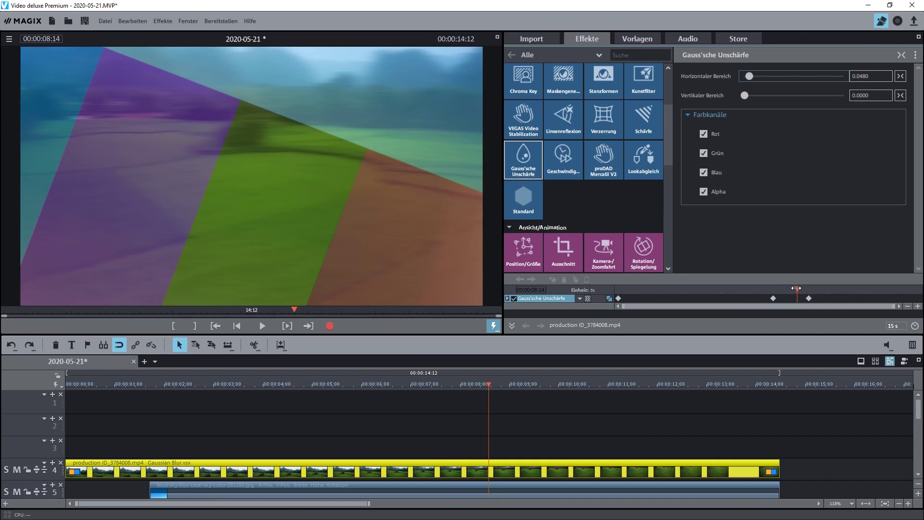
{"action": "key", "text": "space"}
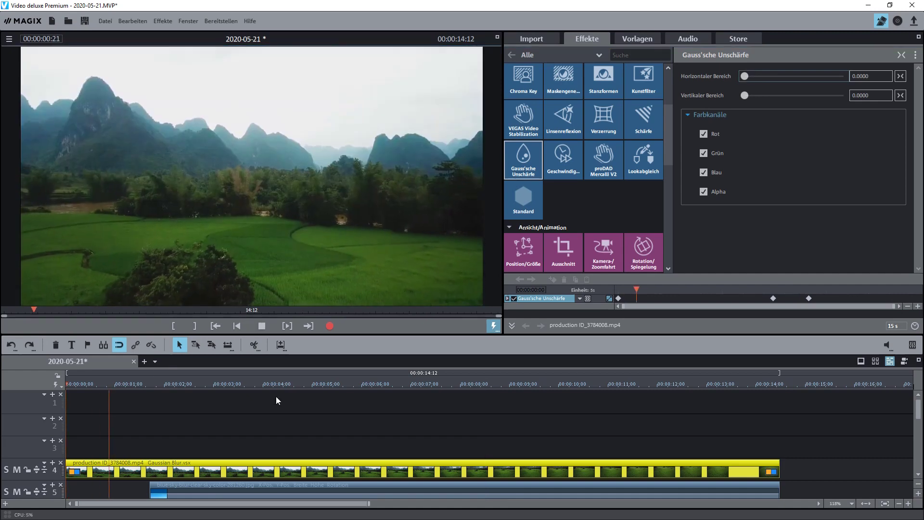